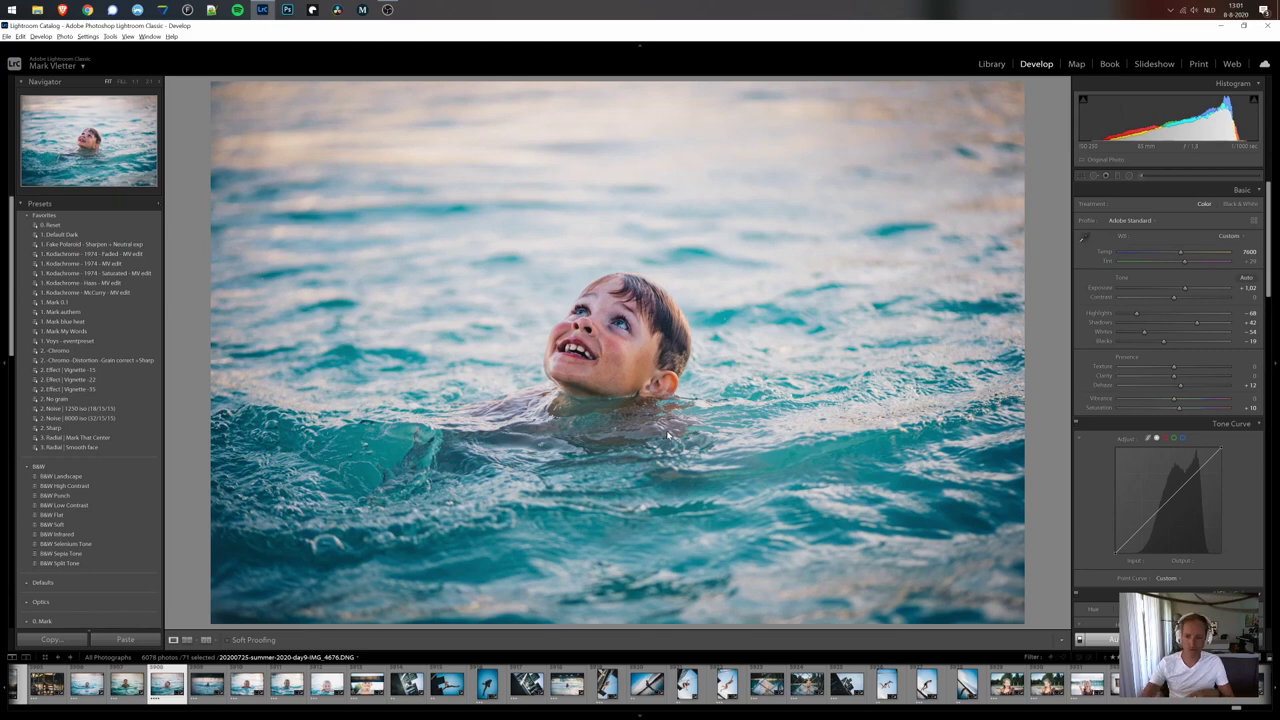
Bring up the Export submenu for the selected filmstrip photos.
{"action": "scroll", "coordinate": [670, 716], "scroll_direction": "left", "scroll_amount": 10}
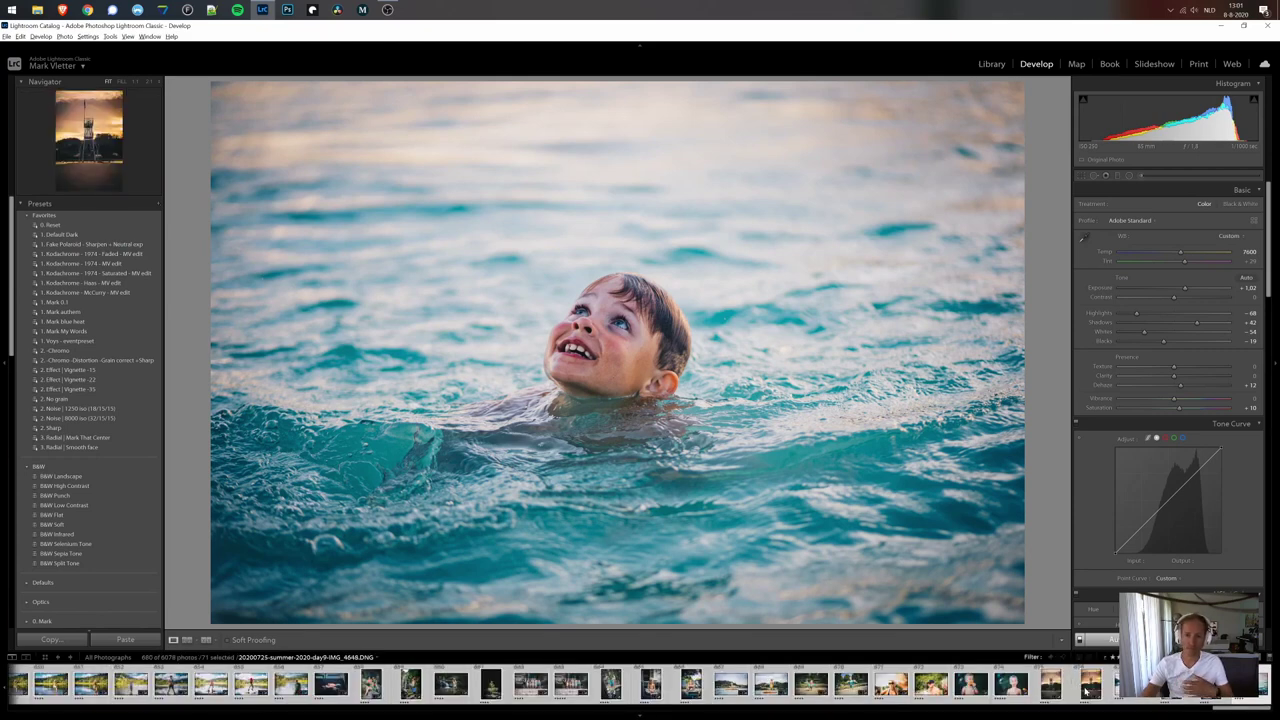
{"action": "right_click", "coordinate": [1086, 688]}
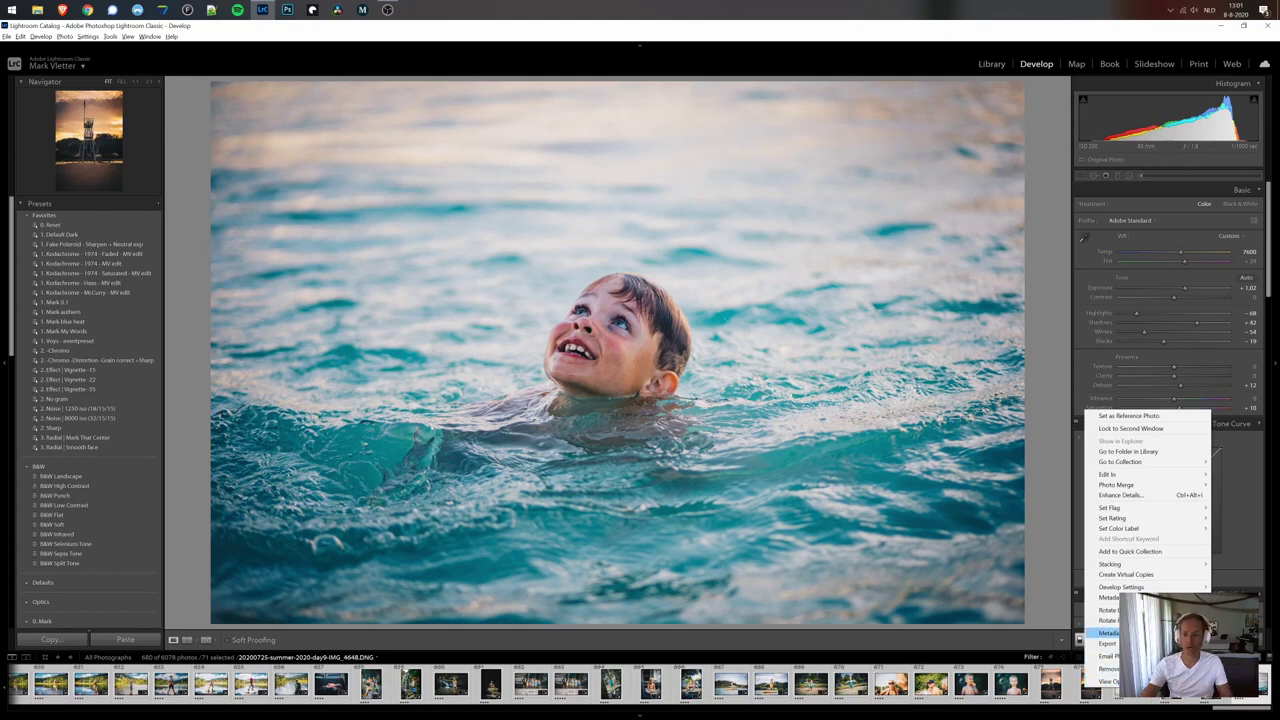
{"action": "mouse_move", "coordinate": [1100, 644]}
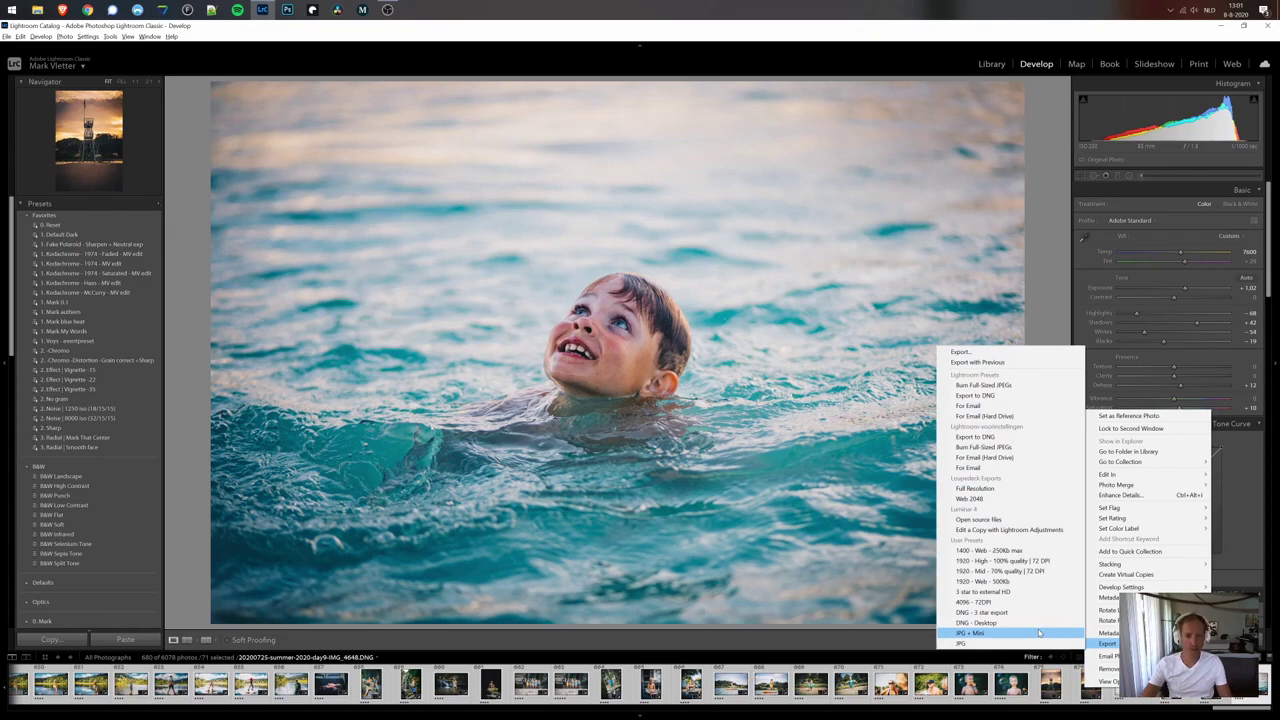
{"action": "left_click", "coordinate": [1039, 632]}
Launch the Stopwatch app and start the timer.
{"action": "key", "text": "super"}
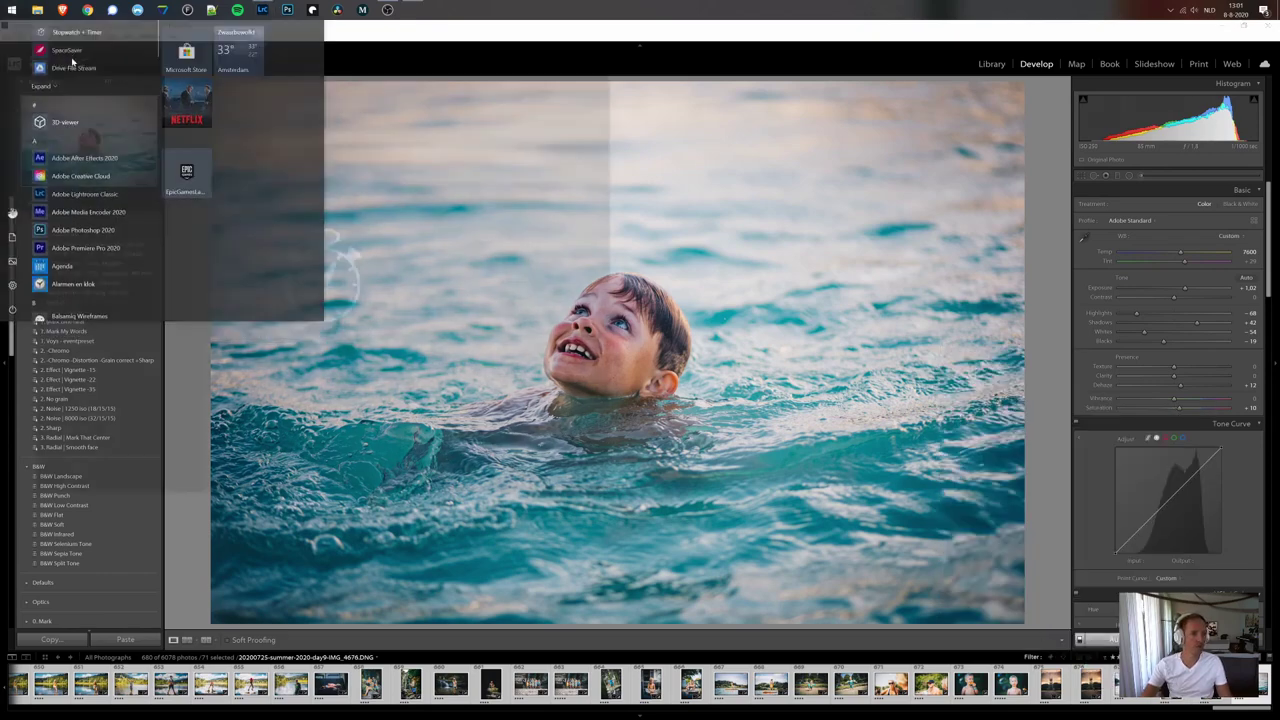
{"action": "left_click", "coordinate": [72, 32]}
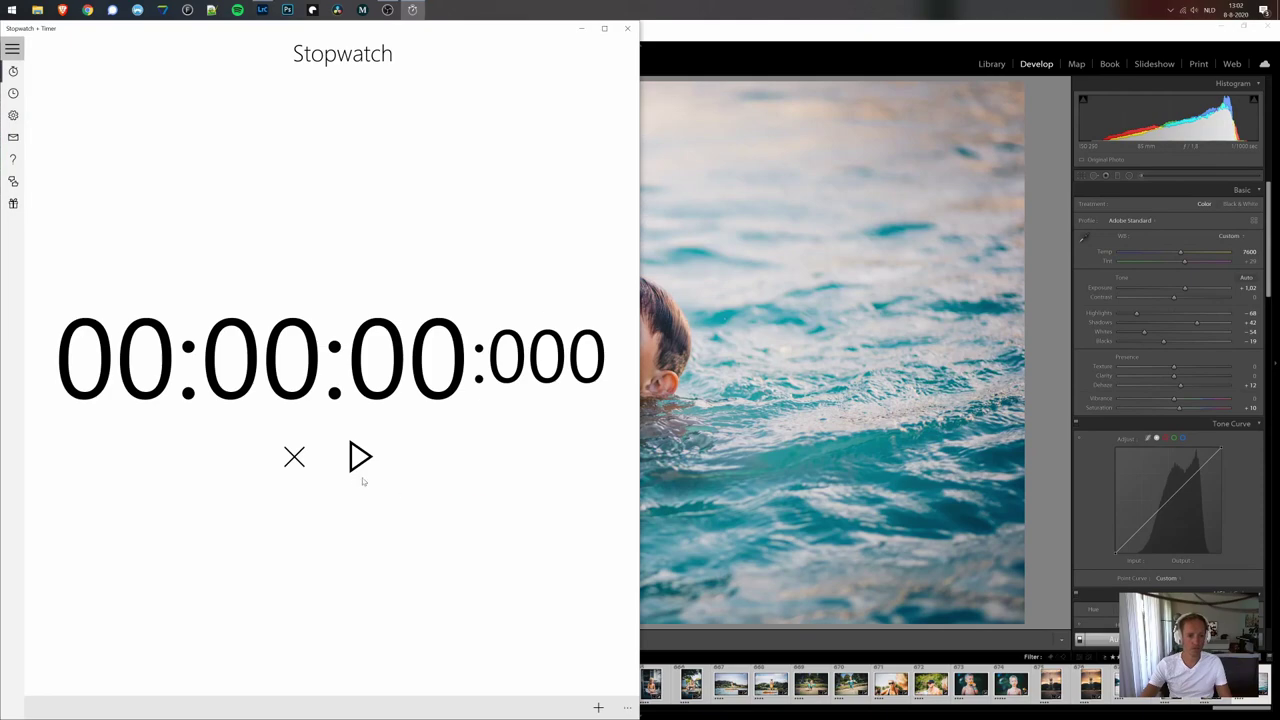
{"action": "left_click", "coordinate": [360, 457]}
Export the 71 selected photos with the JPG + Mini preset and show its progress.
{"action": "right_click", "coordinate": [699, 692]}
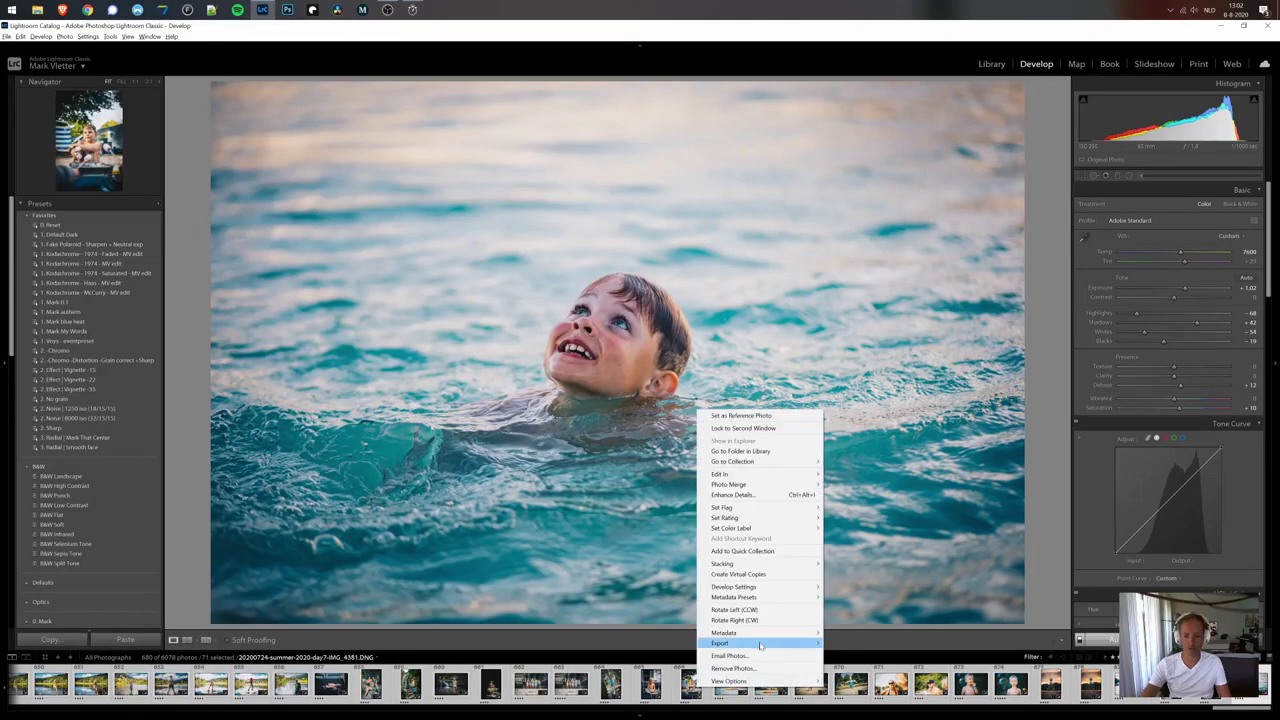
{"action": "mouse_move", "coordinate": [760, 645]}
{"action": "left_click", "coordinate": [860, 630]}
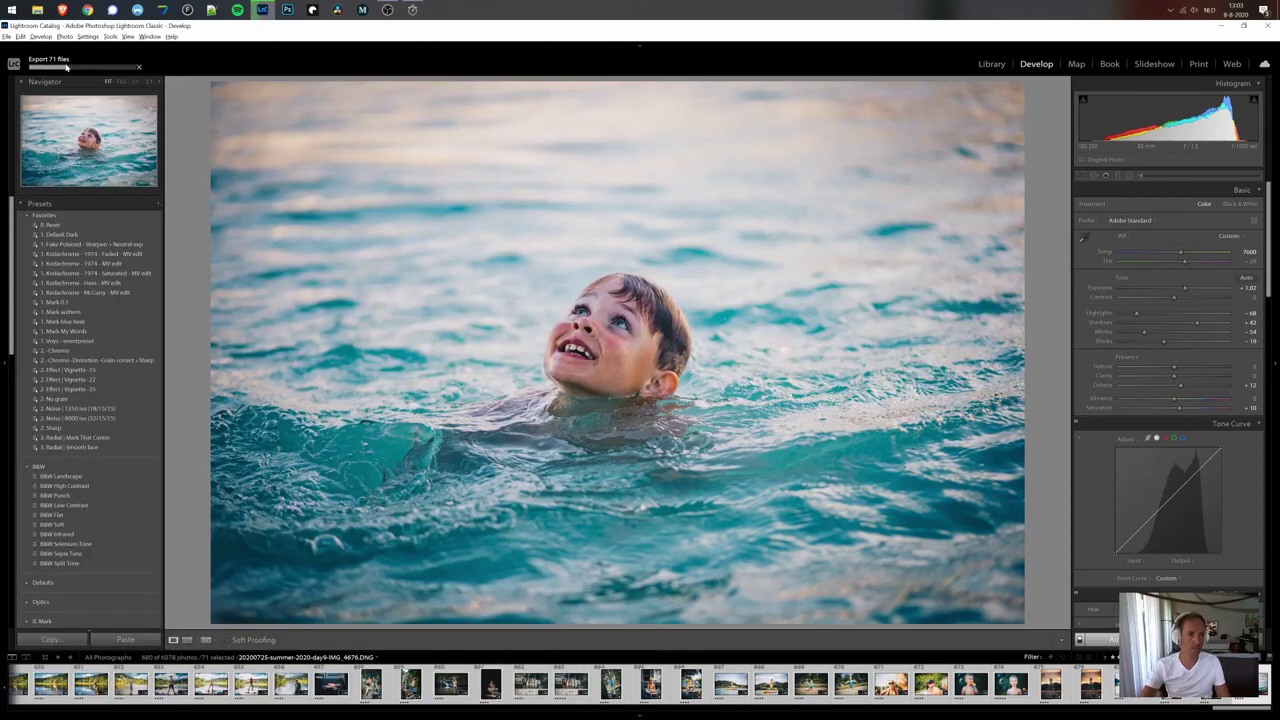
{"action": "left_click", "coordinate": [66, 66]}
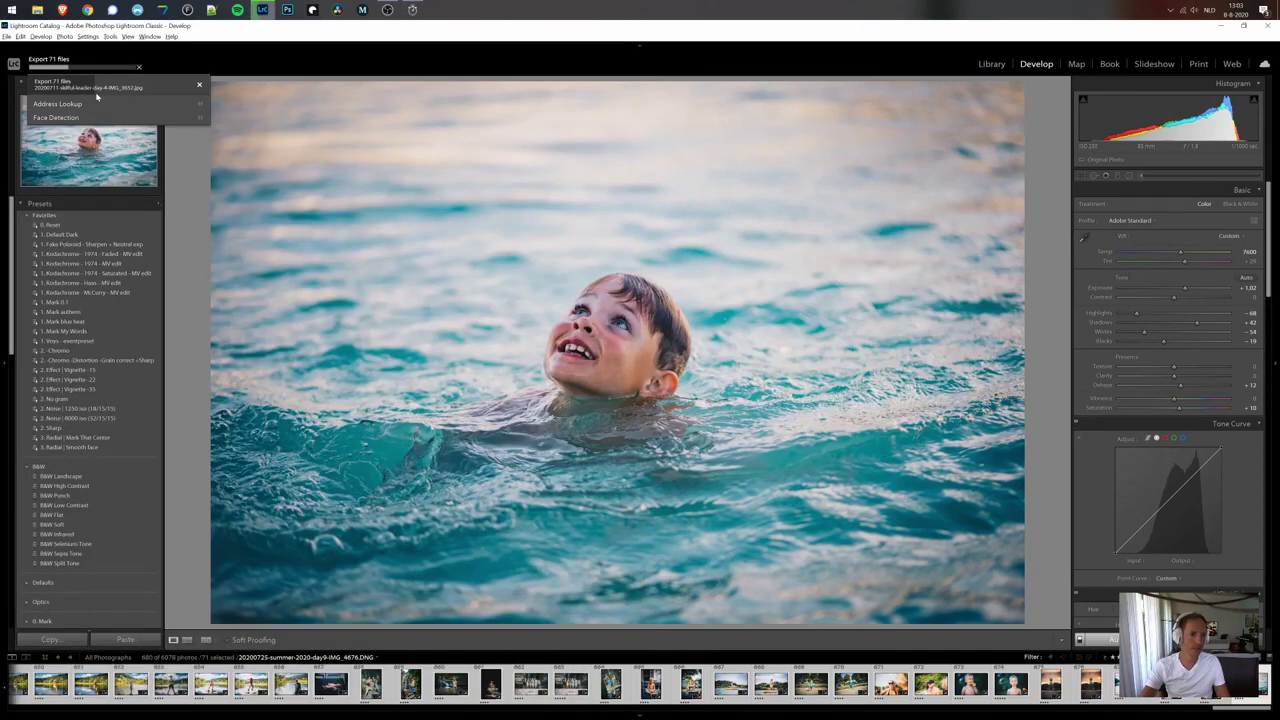
Open the desktop IMG folder of exported JPEGs, then check back on Lightroom.
{"action": "key", "text": "super+d"}
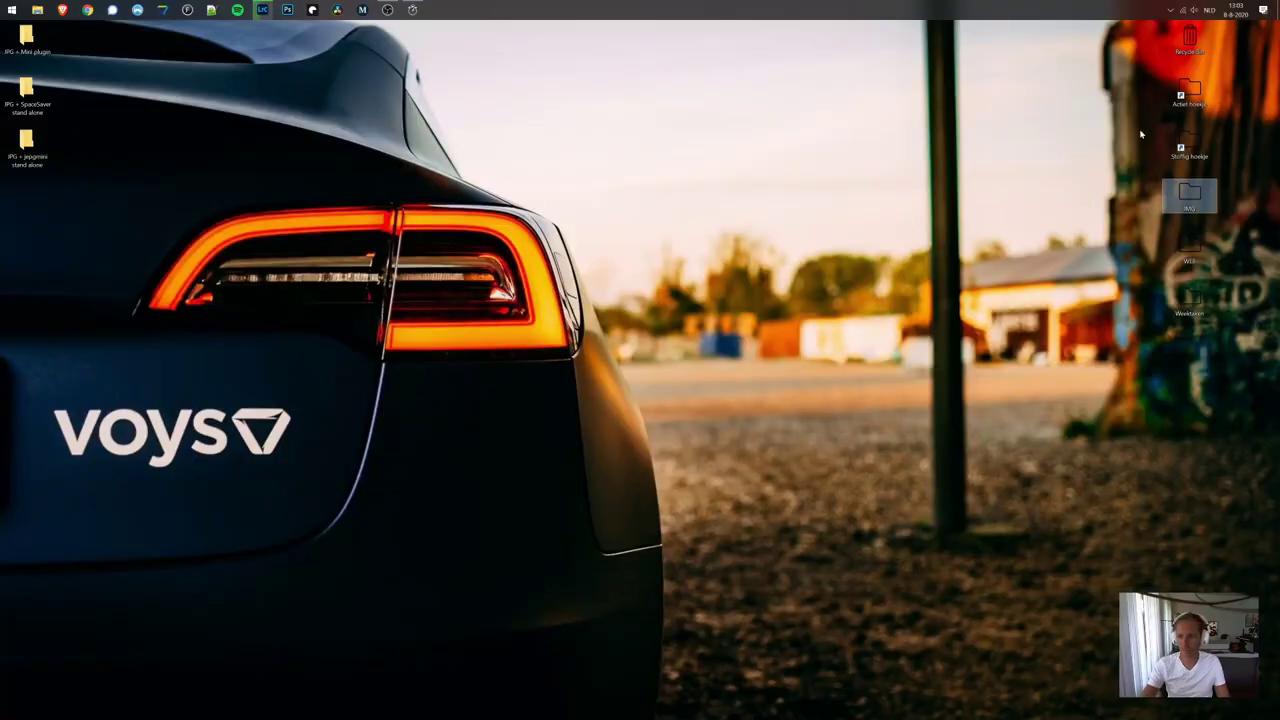
{"action": "double_click", "coordinate": [1189, 195]}
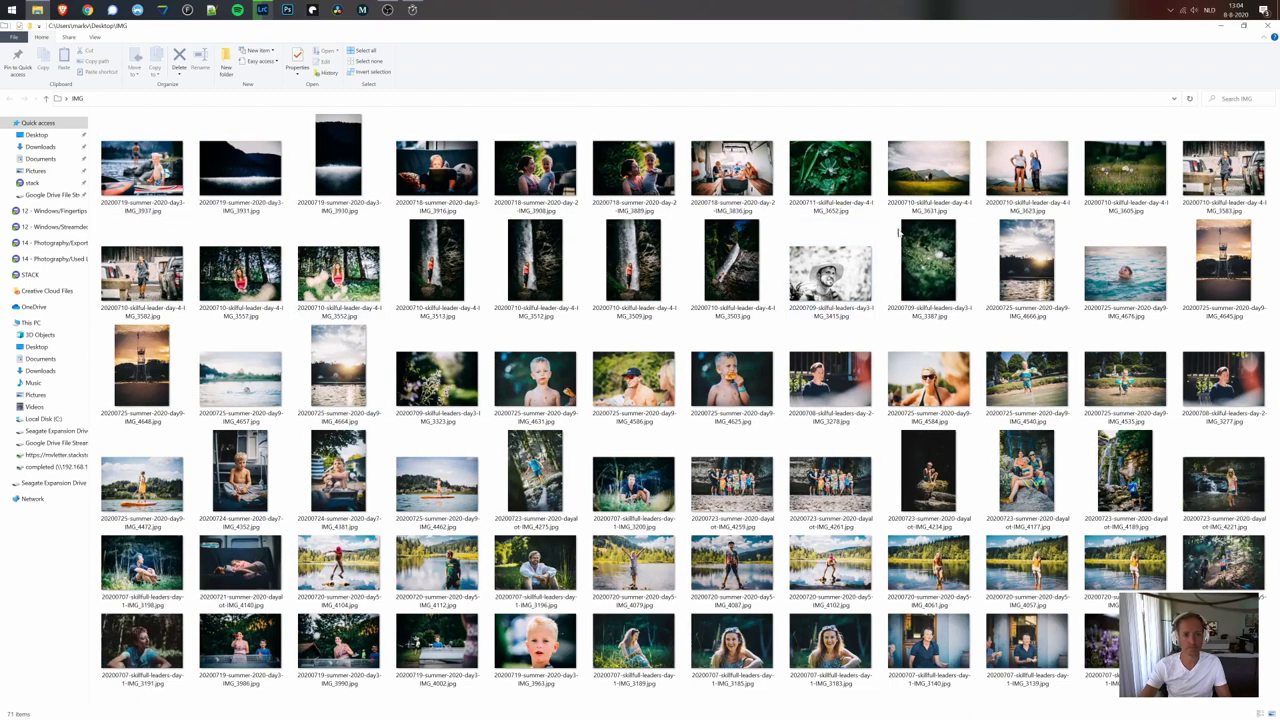
{"action": "key", "text": "alt+Tab"}
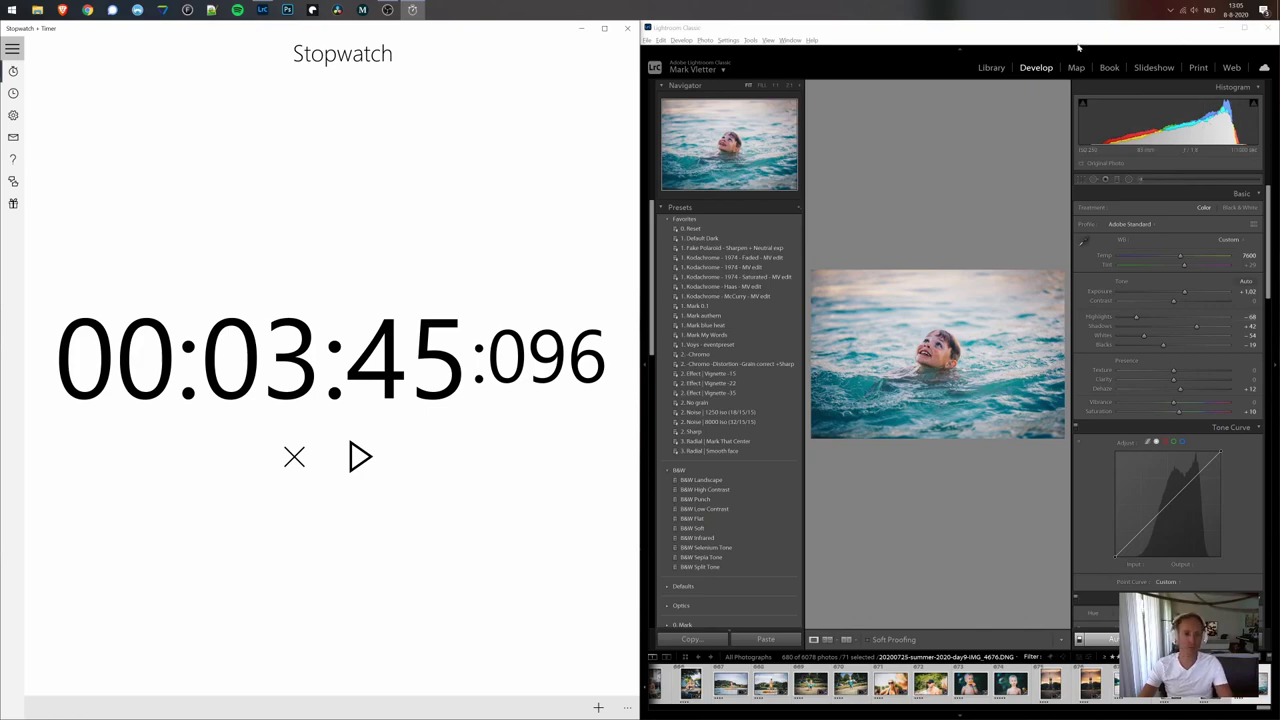
Select all 71 JPEGs in the IMG folder to read their 328 MB total size.
{"action": "left_click", "coordinate": [1218, 30]}
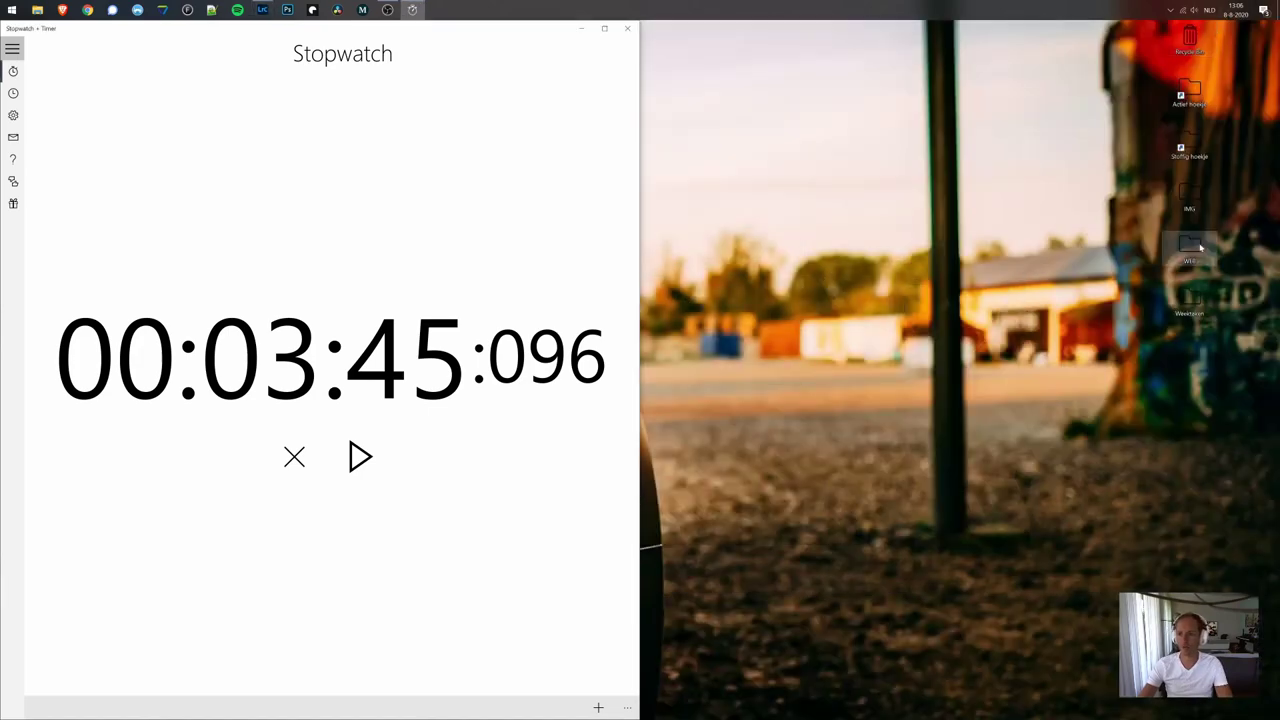
{"action": "double_click", "coordinate": [1190, 200]}
{"action": "key", "text": "ctrl+a"}
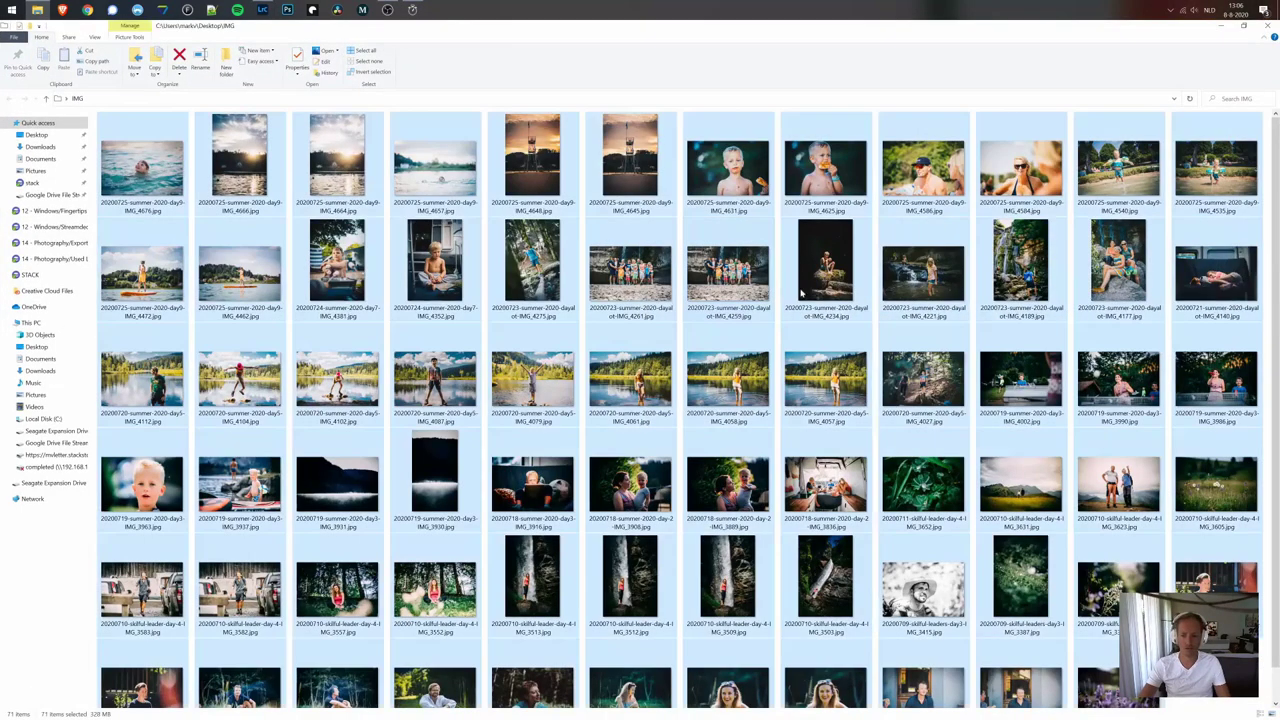
{"action": "scroll", "coordinate": [903, 467], "scroll_direction": "down", "scroll_amount": 1}
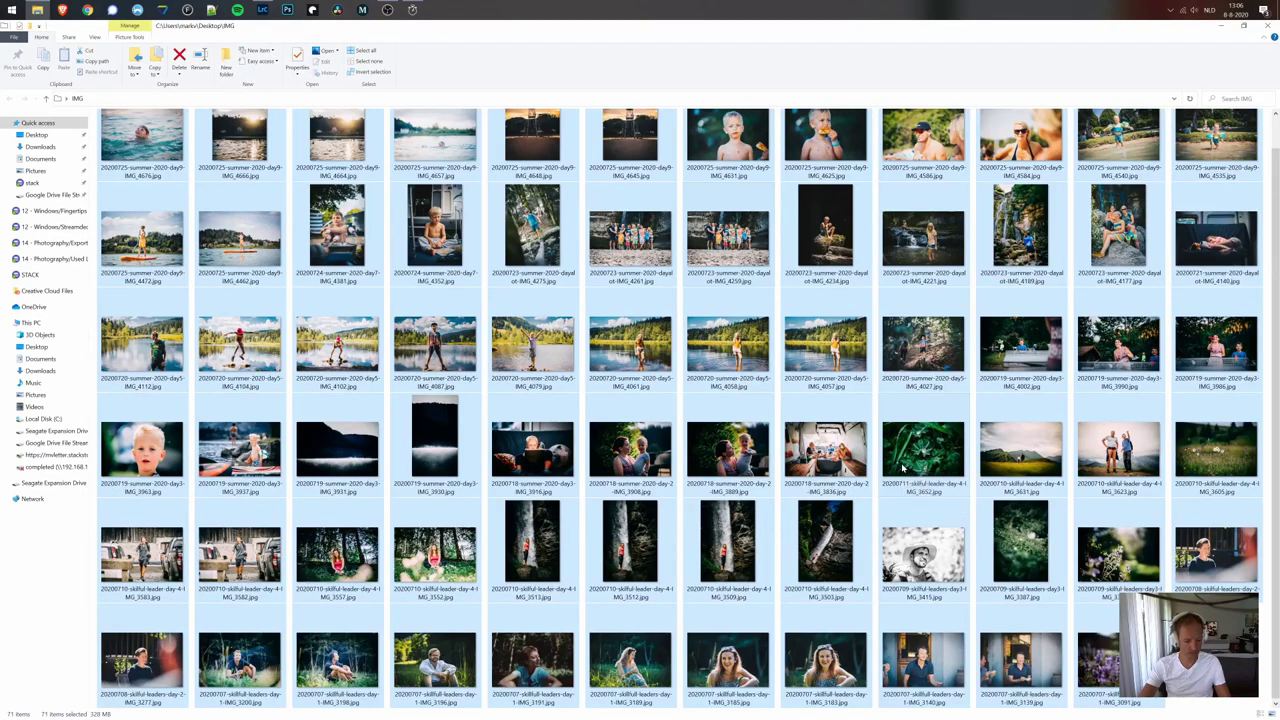
{"action": "key", "text": "alt+Tab"}
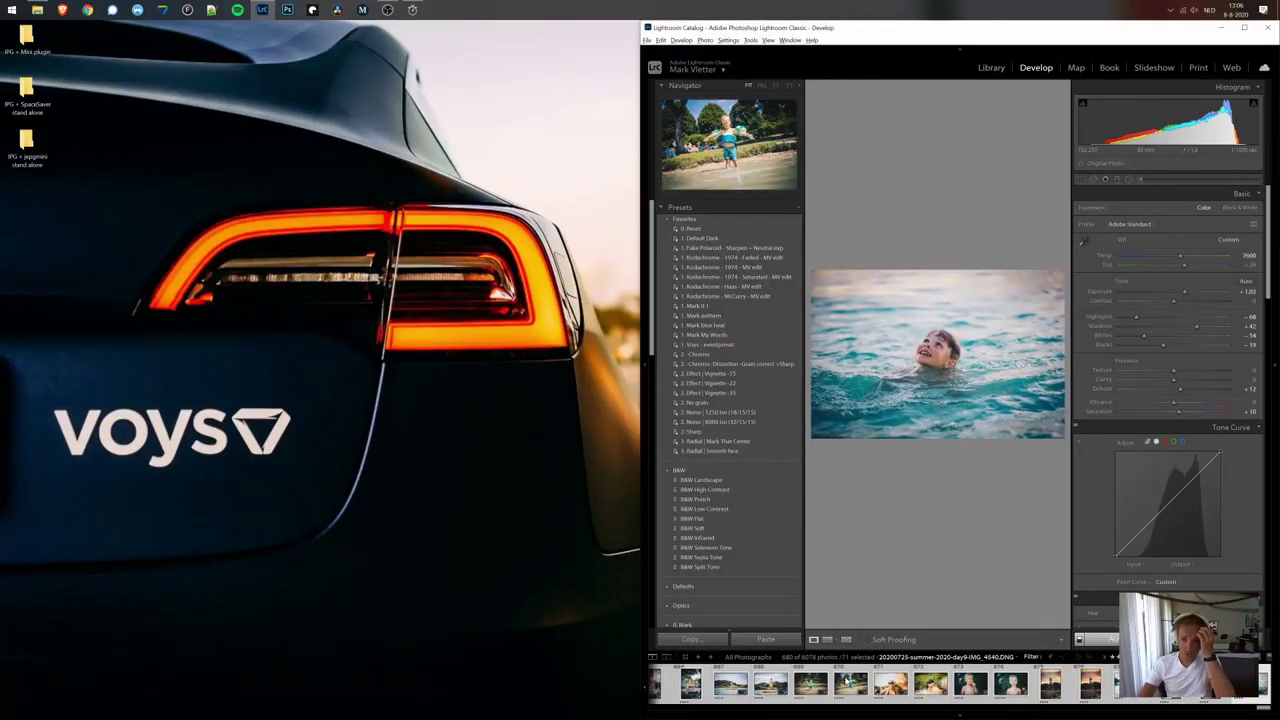
Stop the stopwatch and log 'Export only: 1m15s' in the Notepad++ timing notes.
{"action": "key", "text": "alt+Tab"}
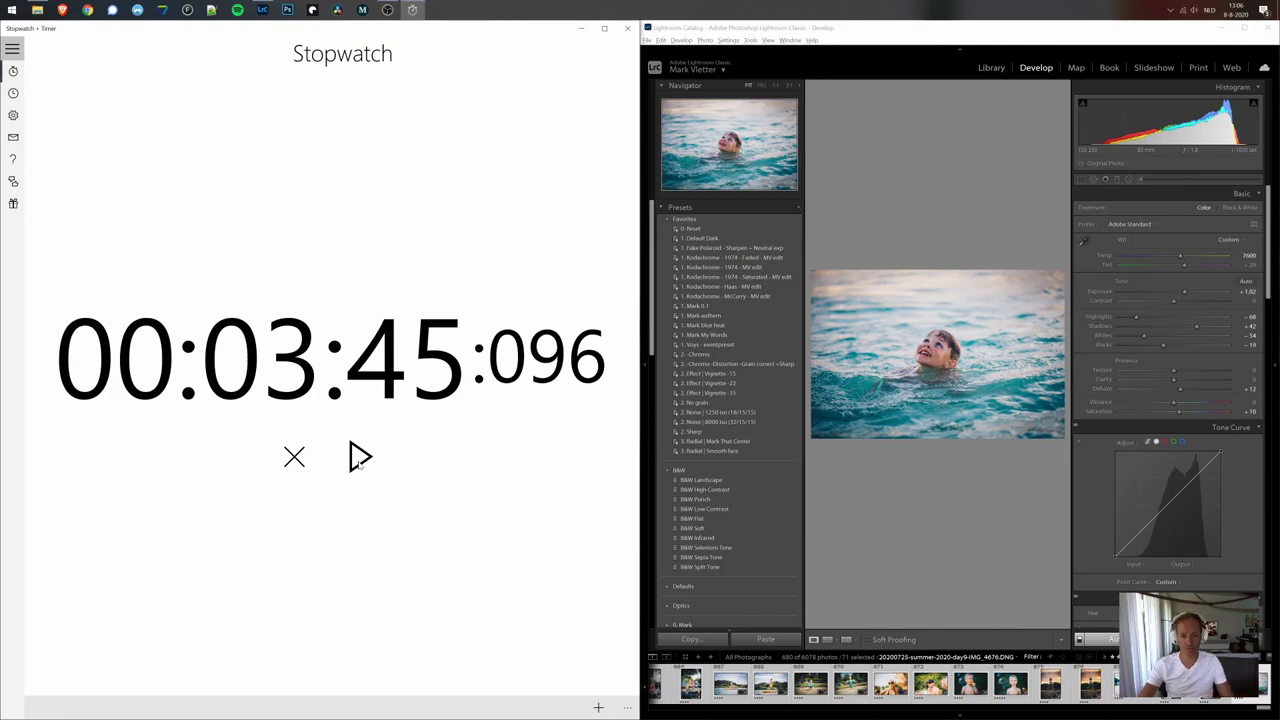
{"action": "left_click", "coordinate": [359, 458]}
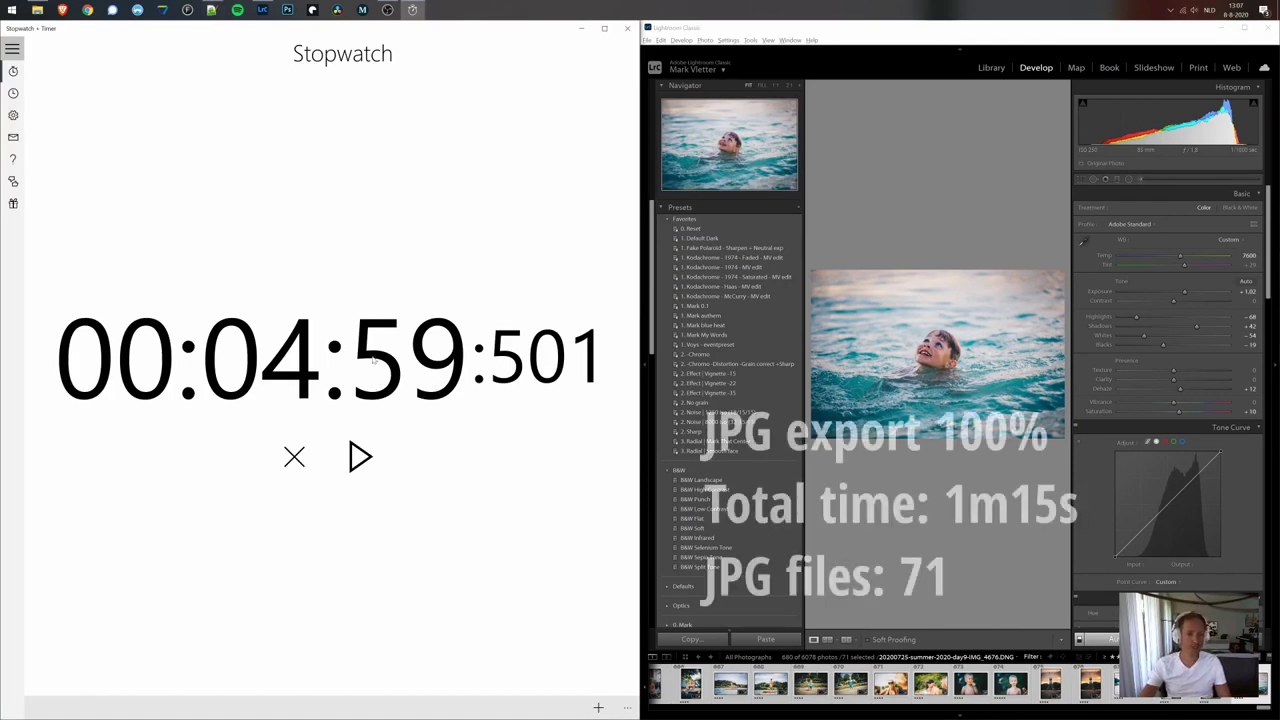
{"action": "left_click", "coordinate": [211, 9]}
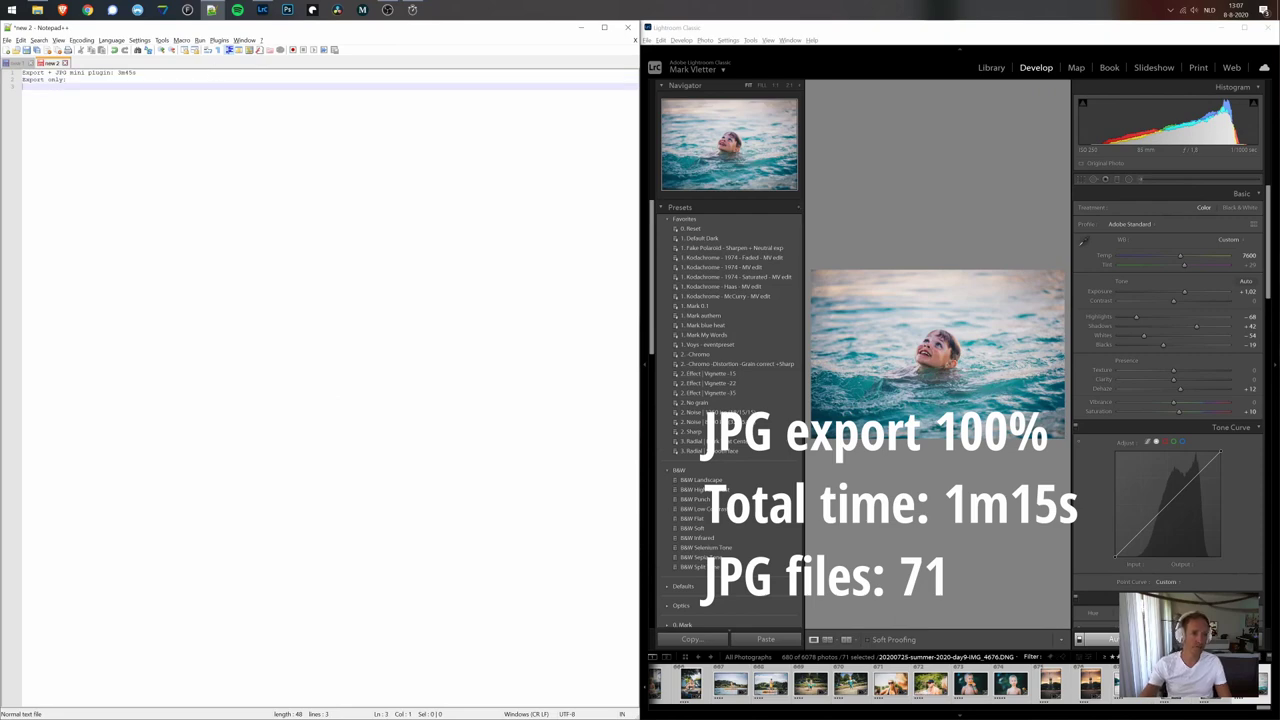
{"action": "left_click", "coordinate": [72, 79]}
{"action": "type", "text": "1m15s"}
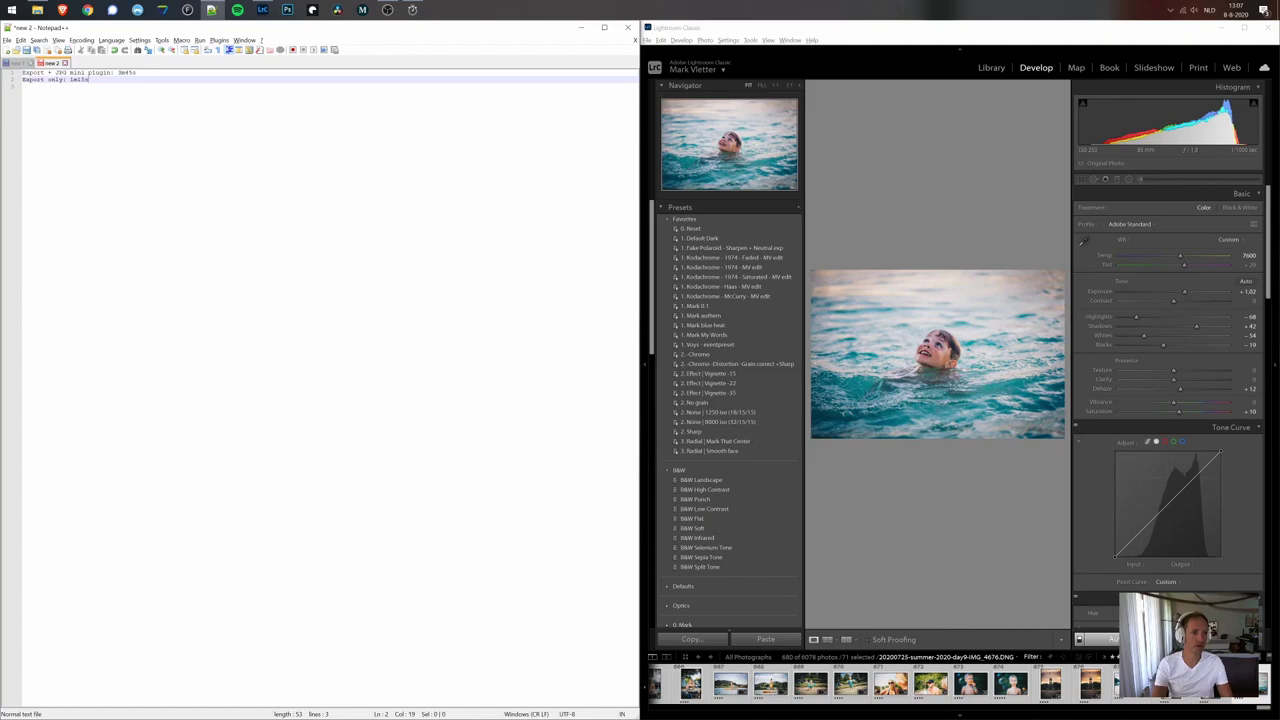
{"action": "left_click", "coordinate": [412, 9]}
Load all 71 JPGs from the IMG folder into SpaceSaver.
{"action": "left_click", "coordinate": [37, 9]}
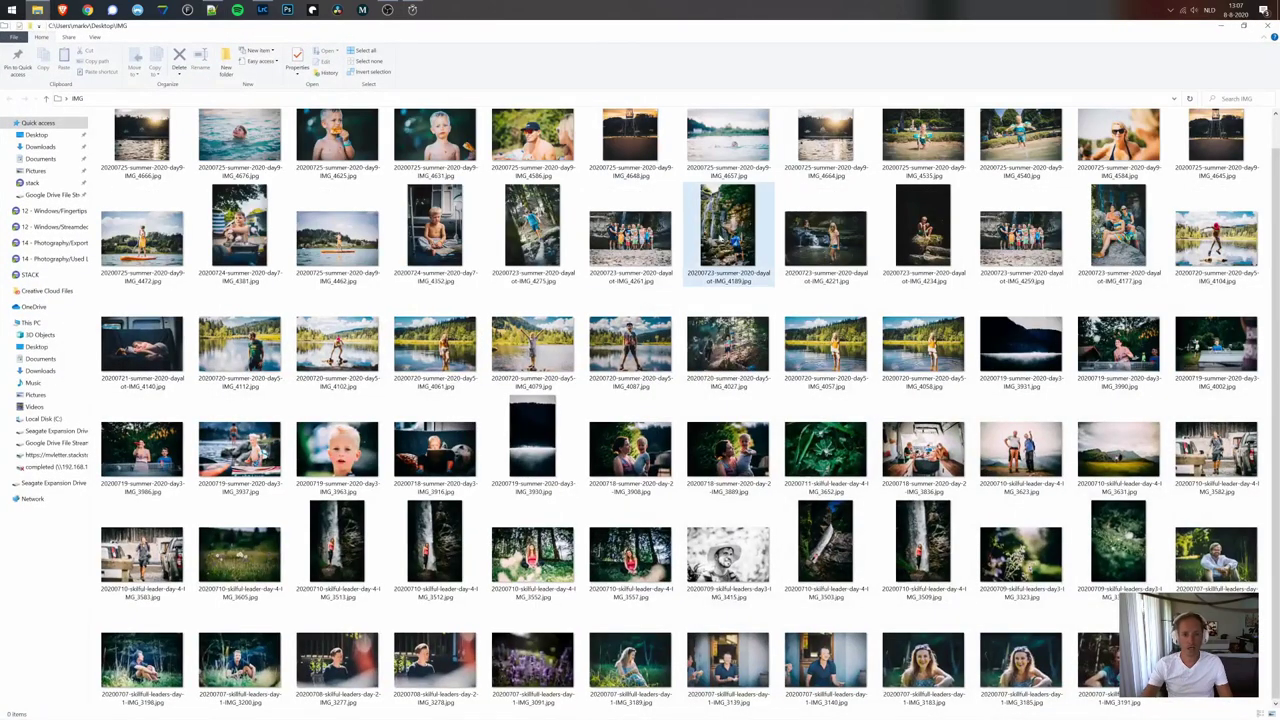
{"action": "key", "text": "Right"}
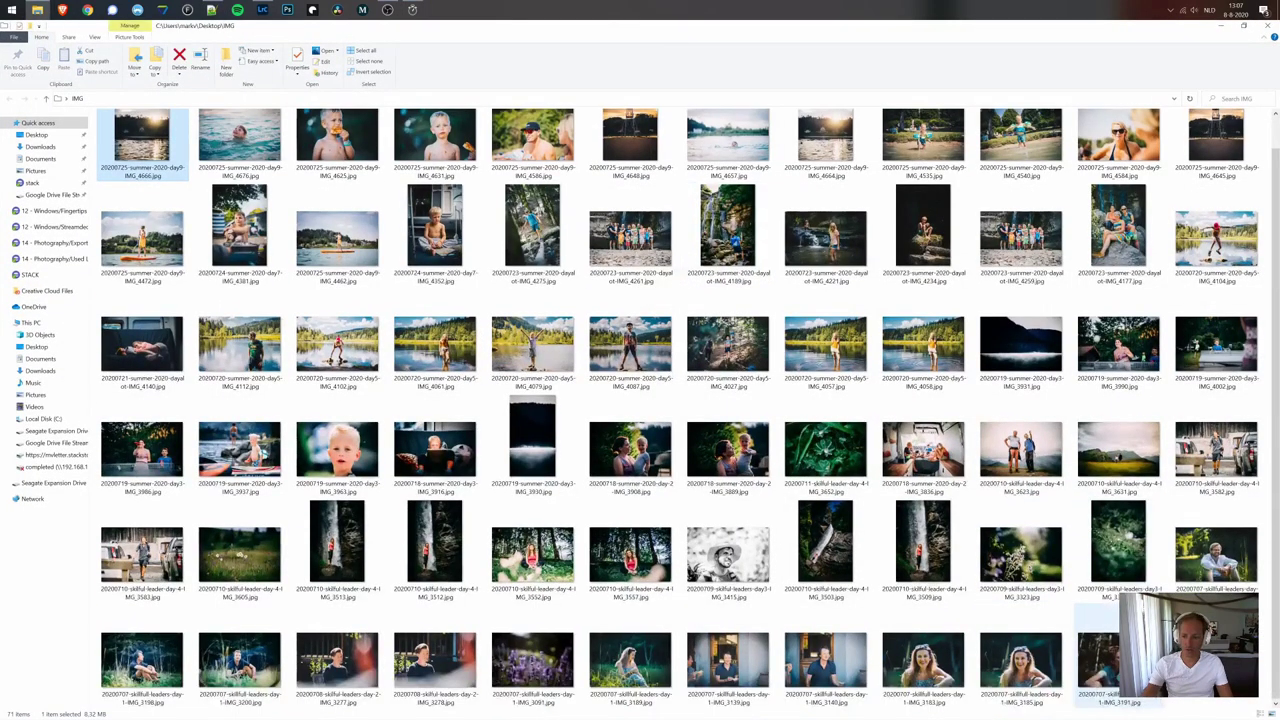
{"action": "key", "text": "ctrl+a"}
{"action": "key", "text": "super"}
{"action": "left_click", "coordinate": [85, 78]}
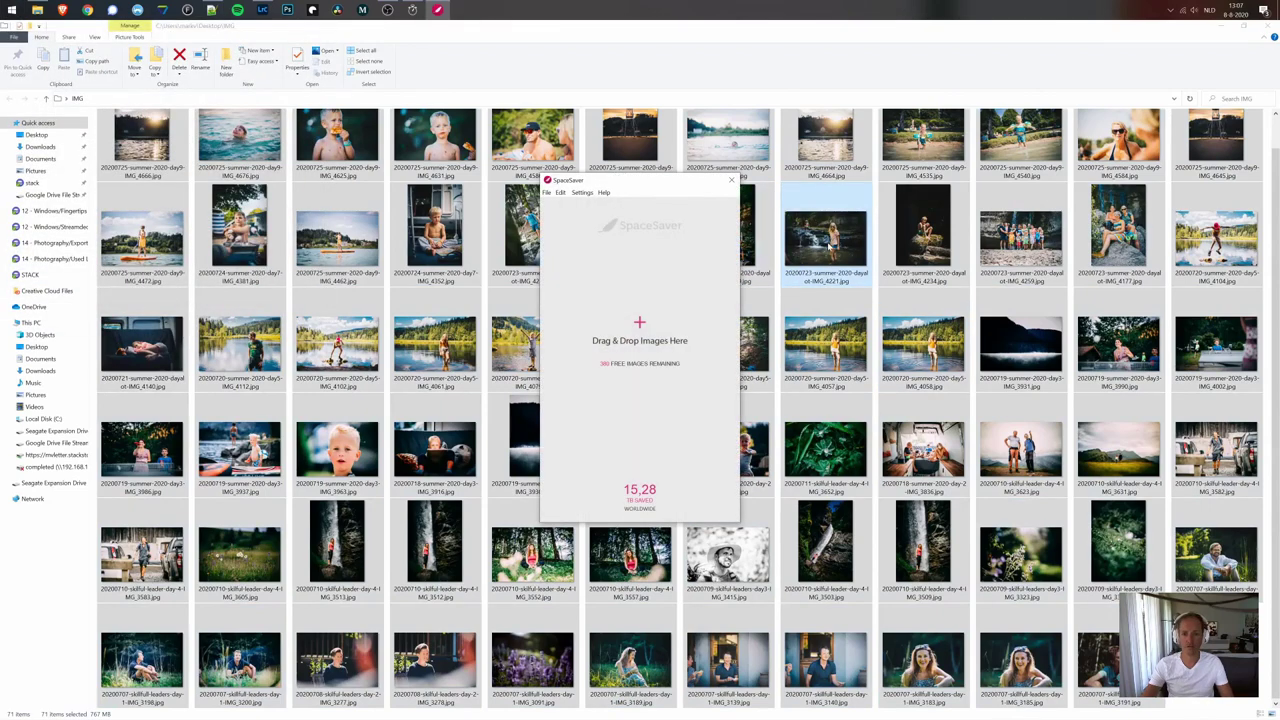
{"action": "left_click_drag", "start_coordinate": [826, 235], "coordinate": [660, 330]}
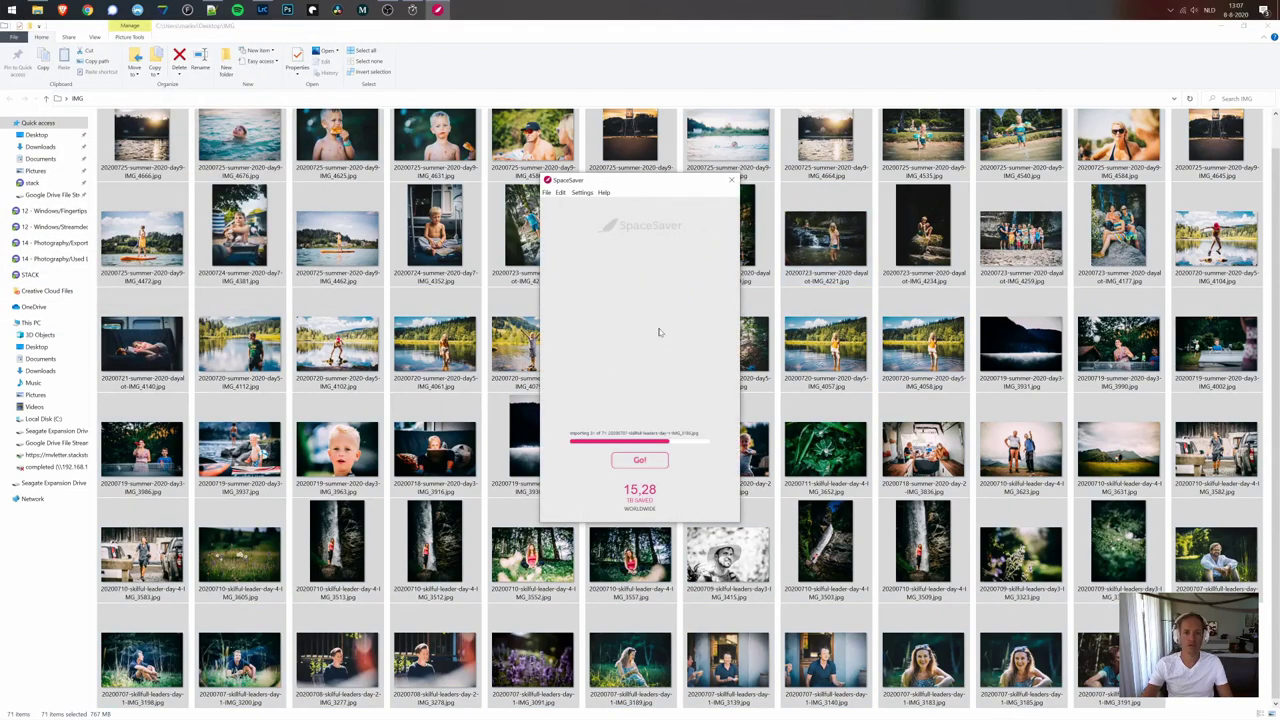
{"action": "left_click_drag", "start_coordinate": [640, 185], "coordinate": [1108, 216]}
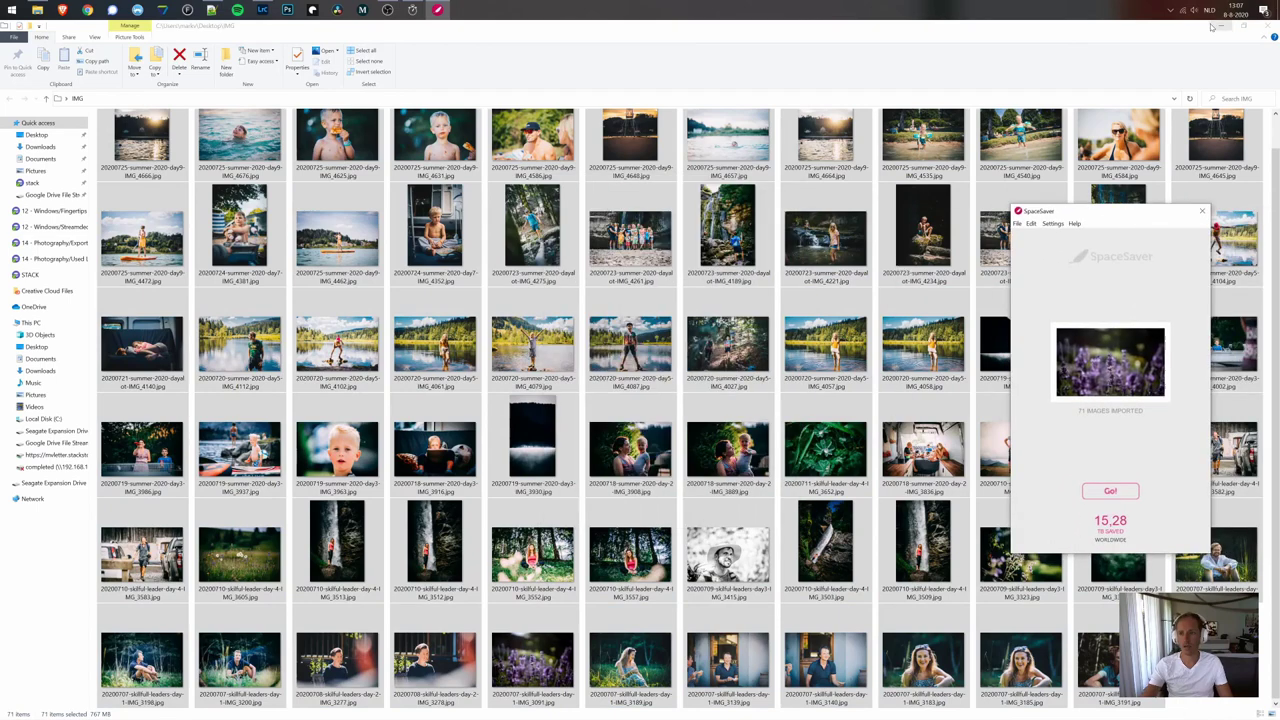
Time SpaceSaver compressing the 71 photos, stopping the stopwatch when it finishes.
{"action": "key", "text": "alt+Tab"}
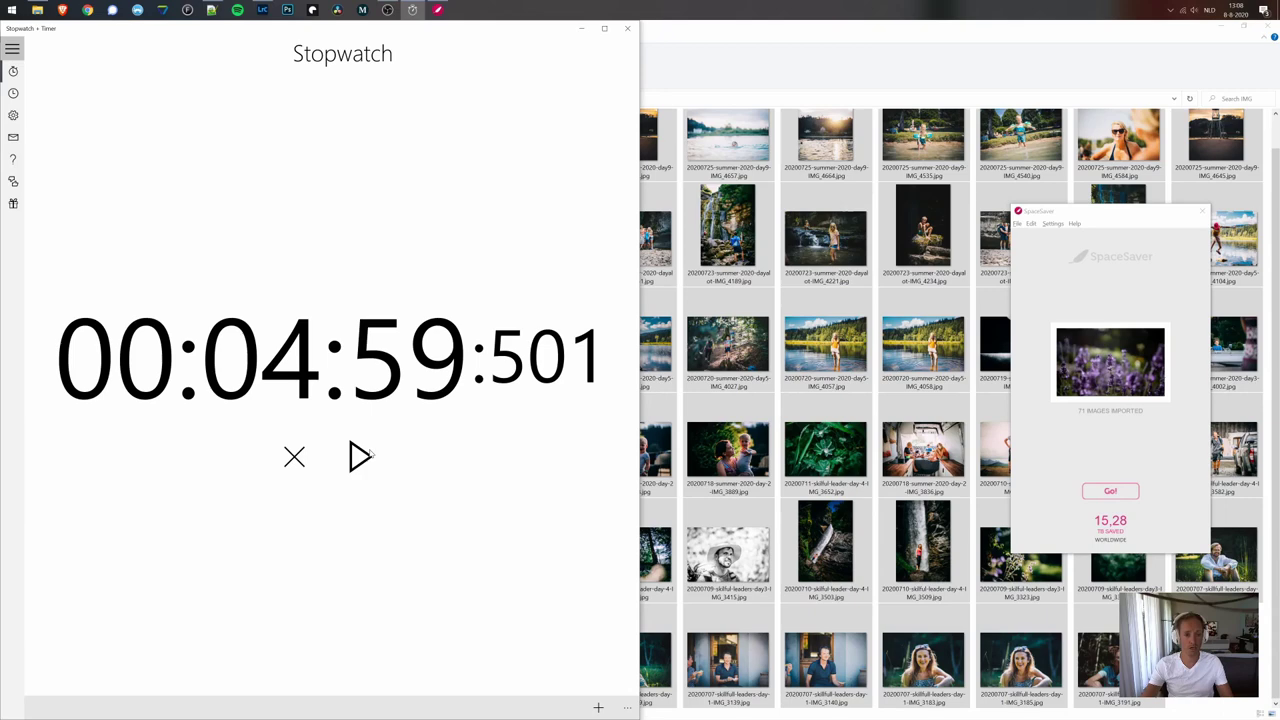
{"action": "left_click", "coordinate": [361, 457]}
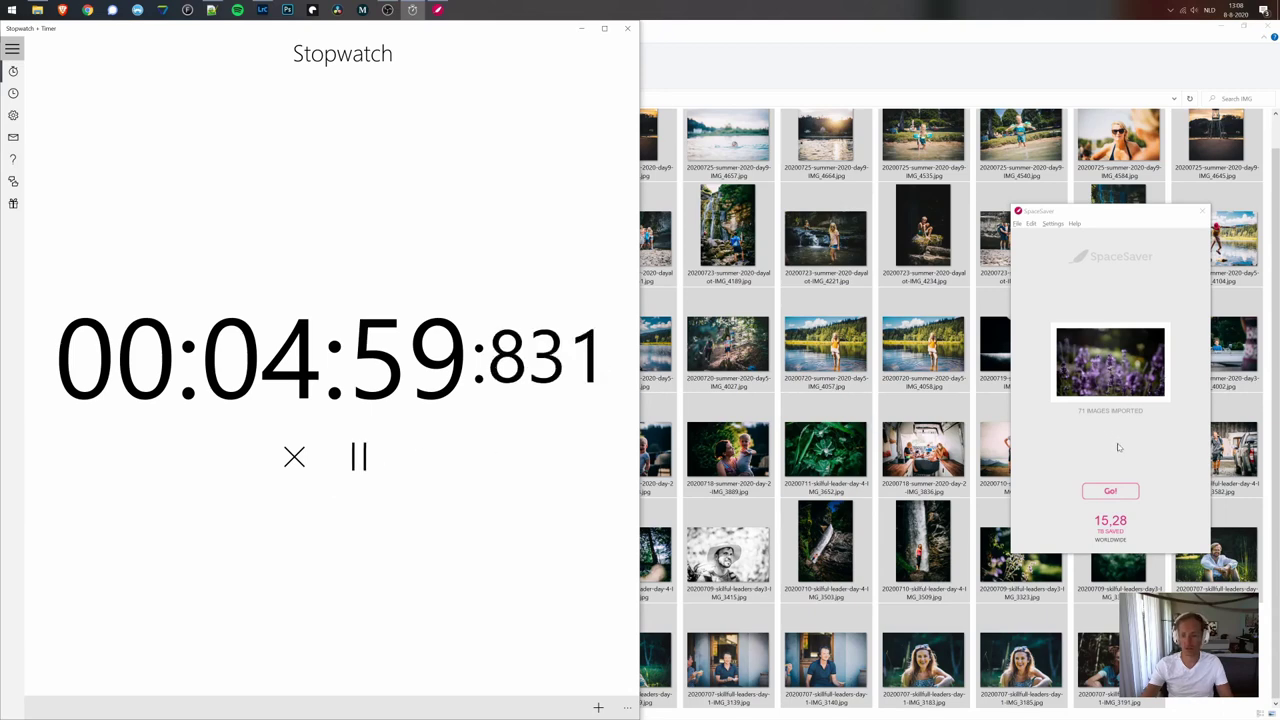
{"action": "left_click", "coordinate": [1110, 491]}
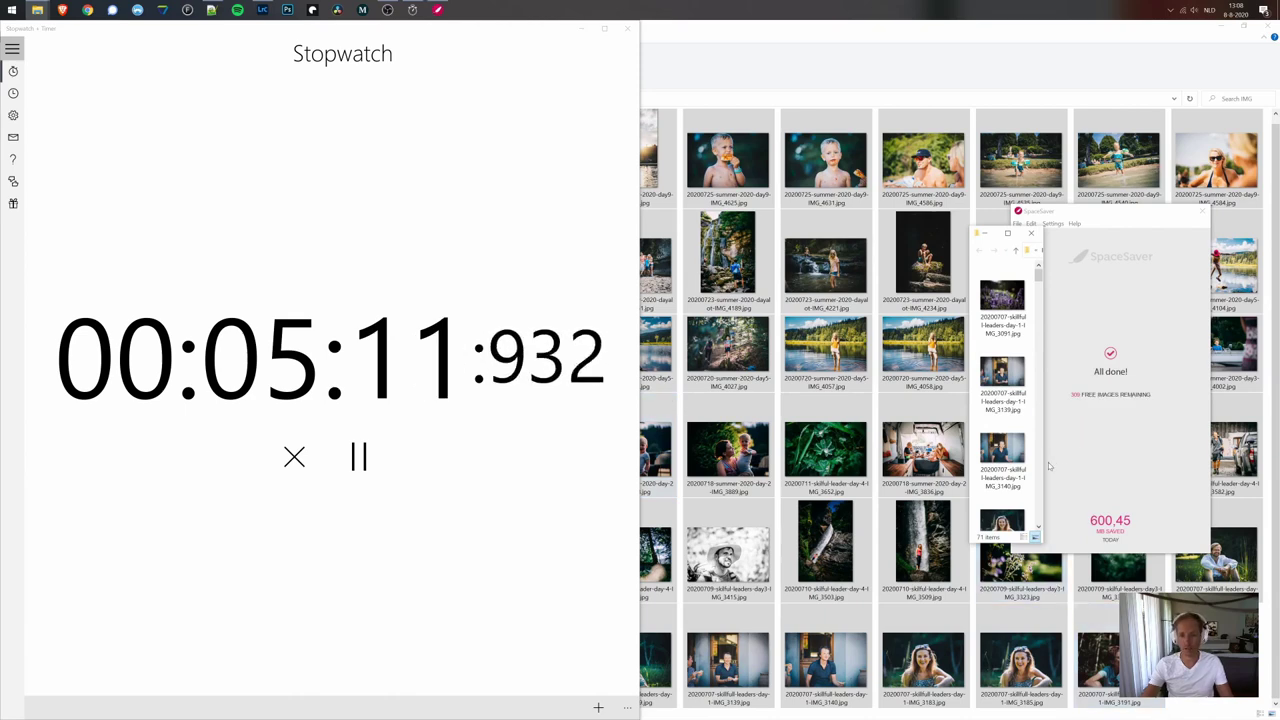
{"action": "left_click", "coordinate": [358, 457]}
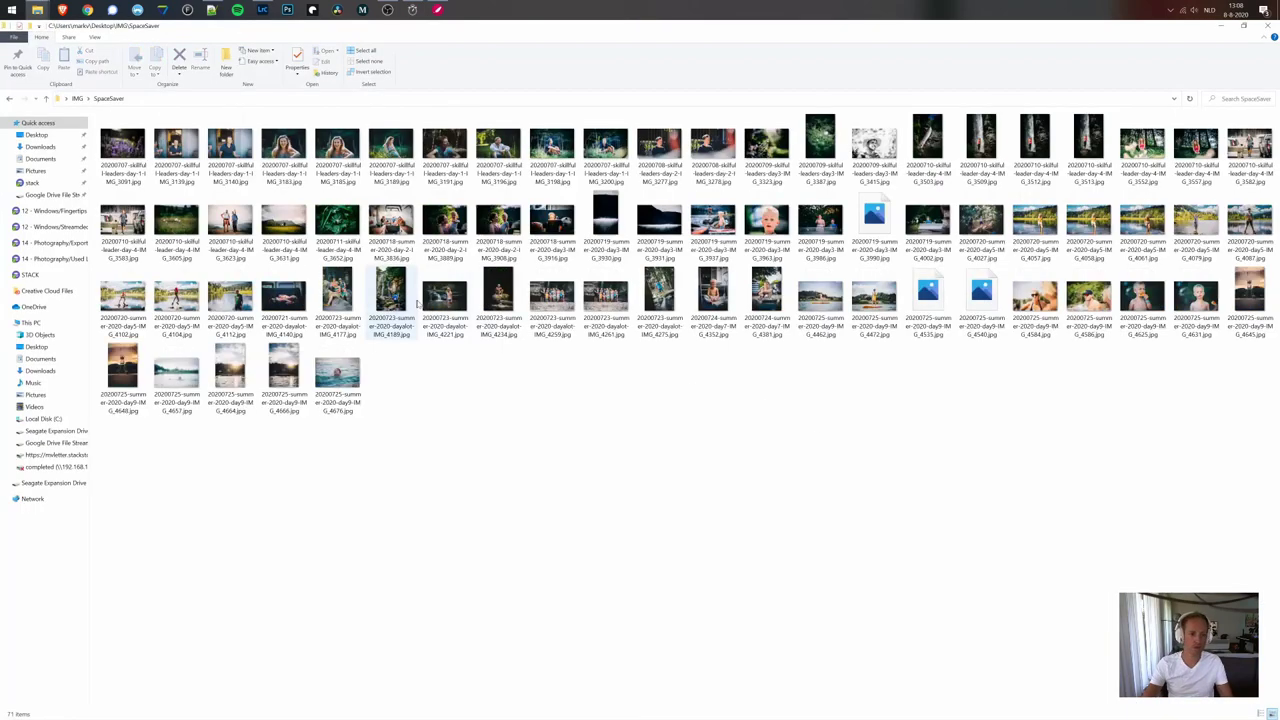
Launch JPEGmini Pro from the Start menu.
{"action": "key", "text": "ctrl+a"}
{"action": "key", "text": "alt+Left"}
{"action": "key", "text": "super"}
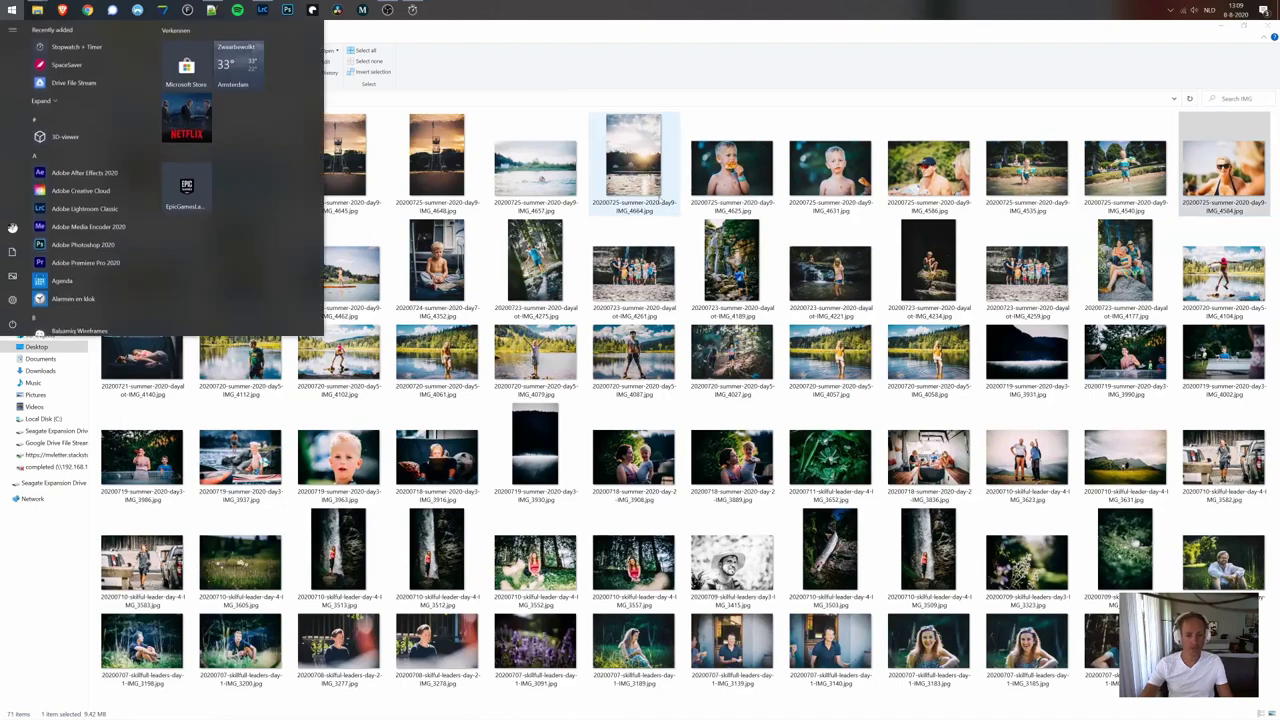
{"action": "type", "text": "jpeg"}
{"action": "key", "text": "Return"}
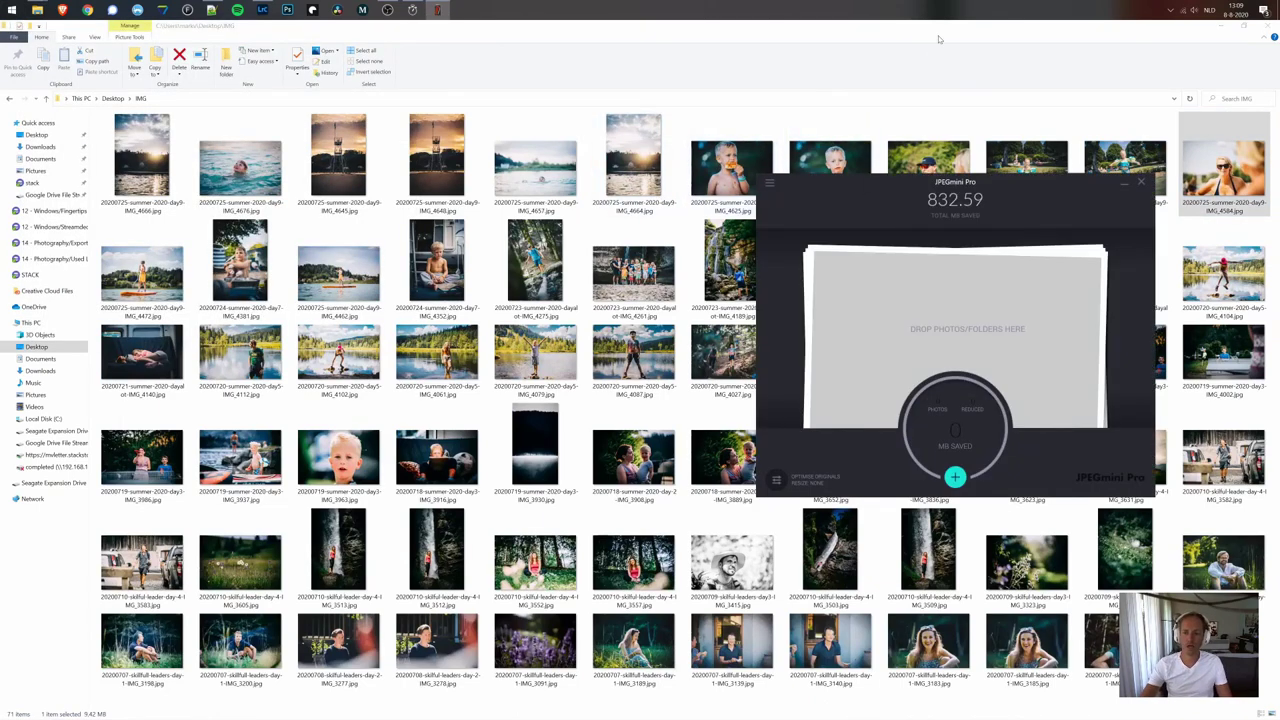
Select all 71 photos in the IMG folder.
{"action": "key", "text": "alt+Tab"}
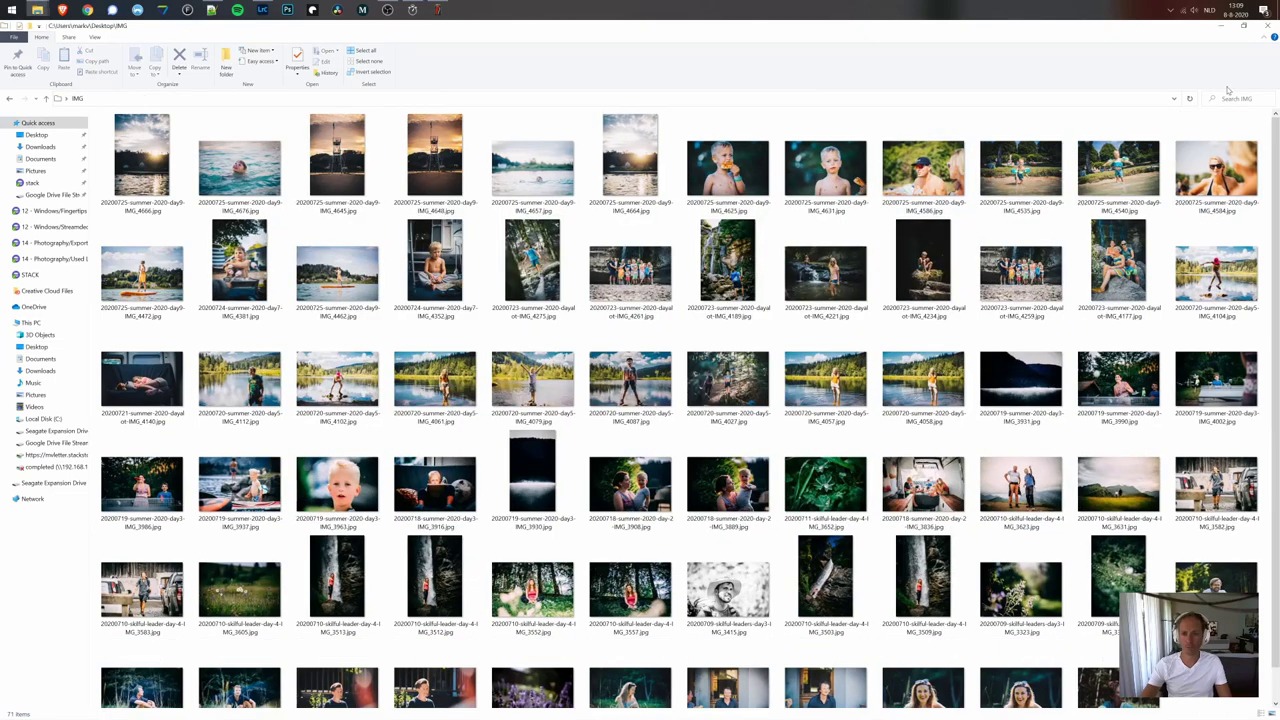
{"action": "key", "text": "alt+Tab"}
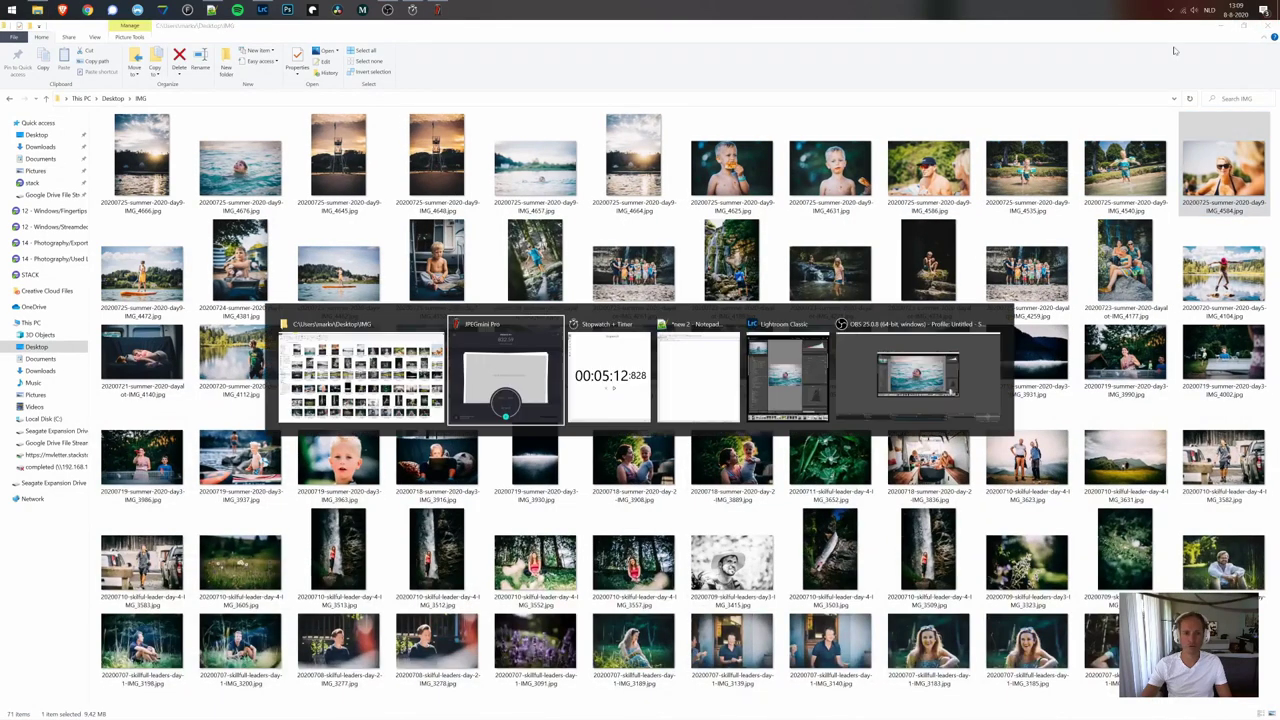
{"action": "key", "text": "alt+Tab"}
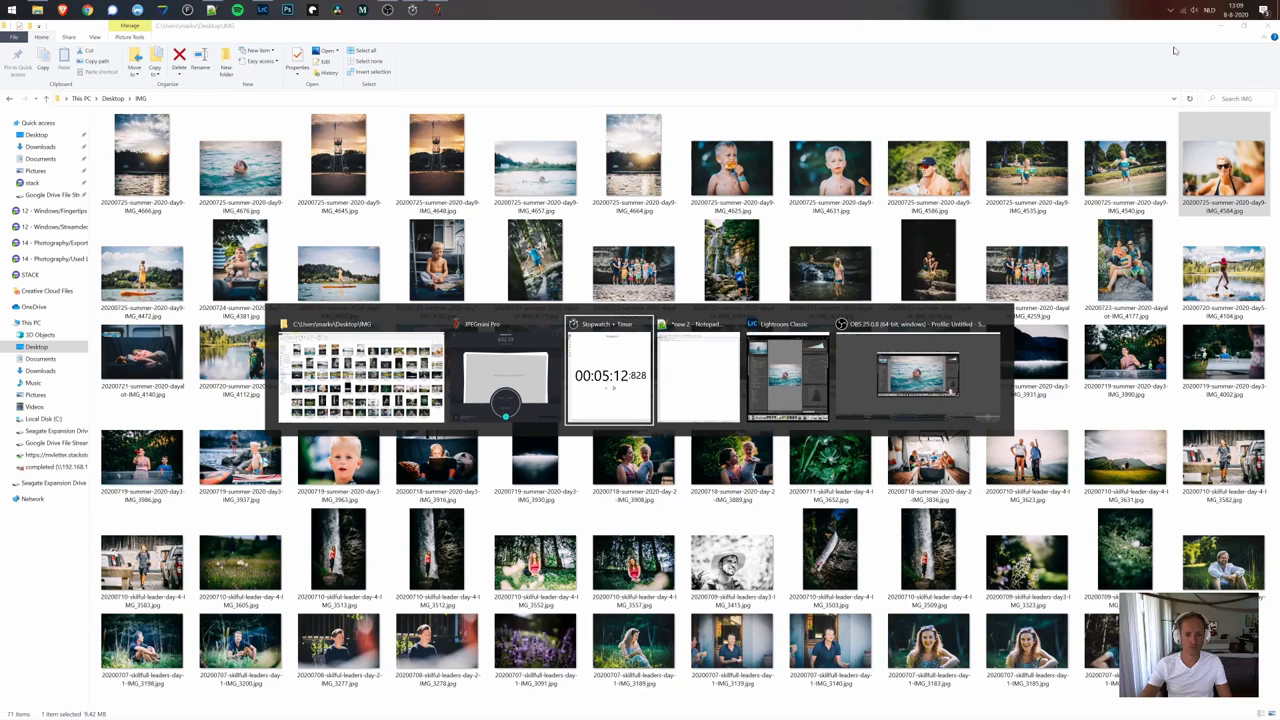
{"action": "left_click", "coordinate": [830, 160]}
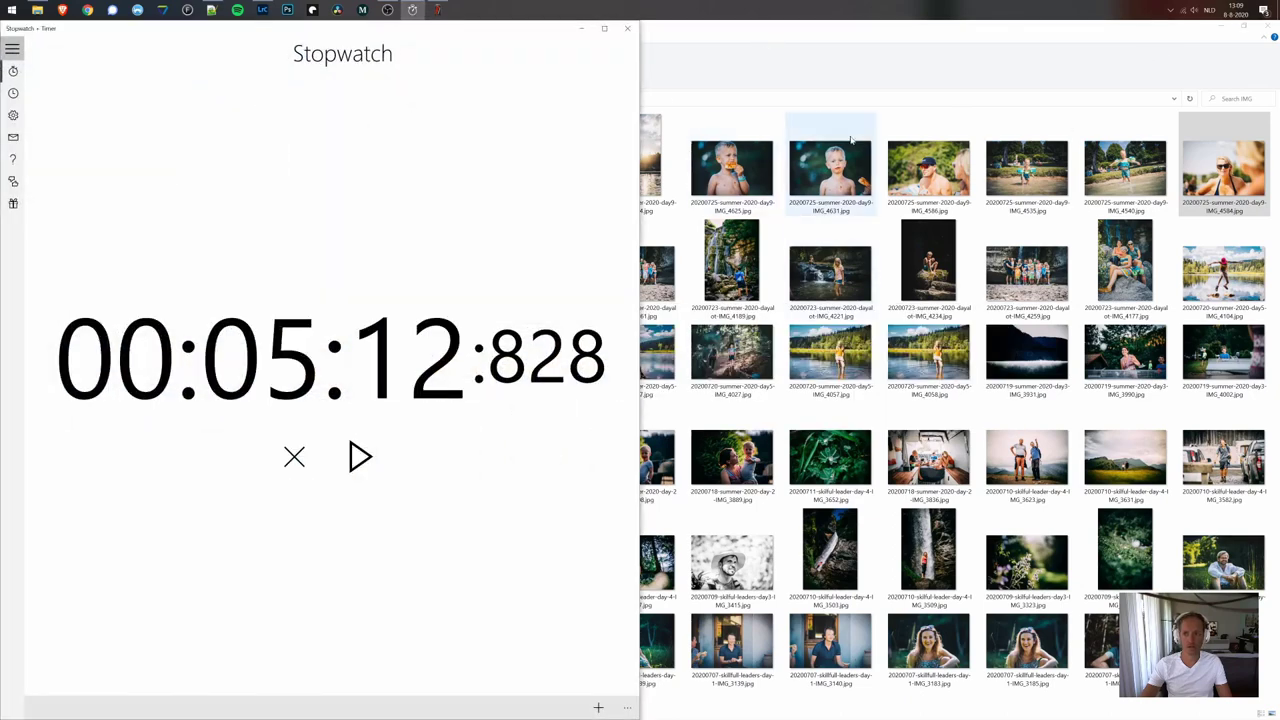
{"action": "key", "text": "ctrl+a"}
{"action": "key", "text": "alt+Tab"}
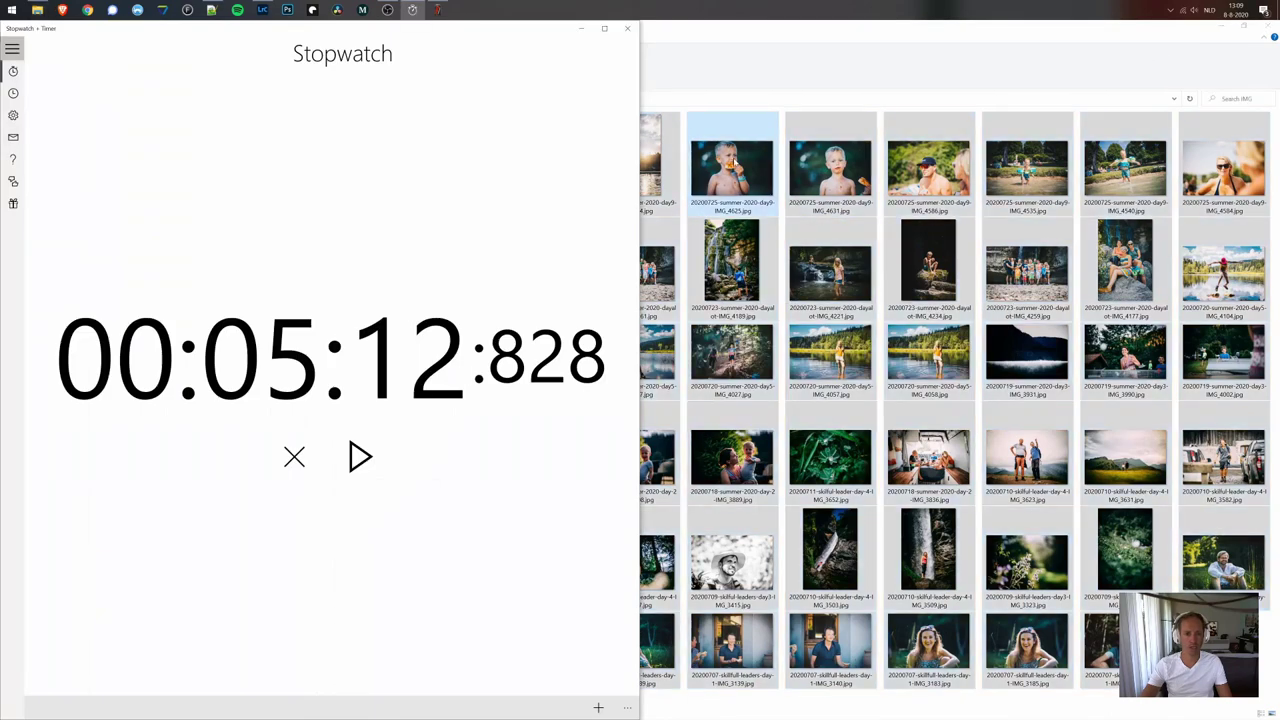
Time JPEGmini Pro optimizing the 71 photos, which saves 459.73 MB.
{"action": "left_click", "coordinate": [360, 456]}
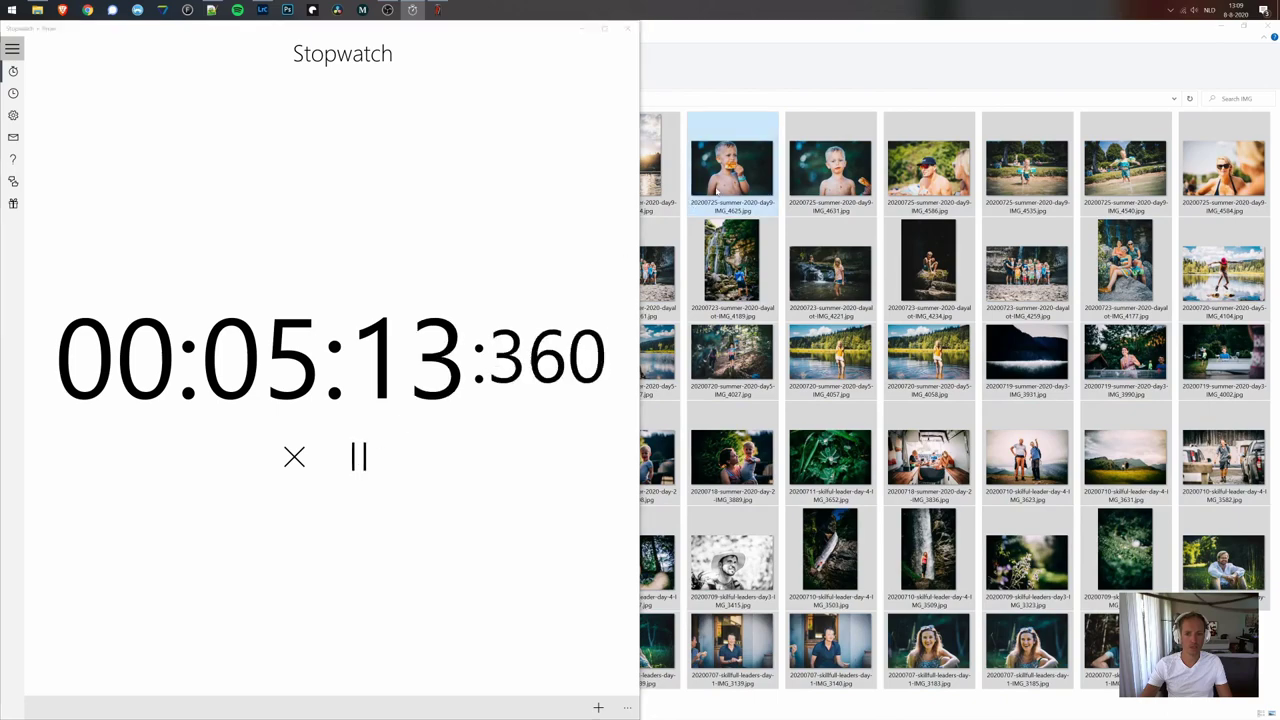
{"action": "key", "text": "alt+Tab"}
{"action": "left_click_drag", "start_coordinate": [690, 272], "coordinate": [939, 343]}
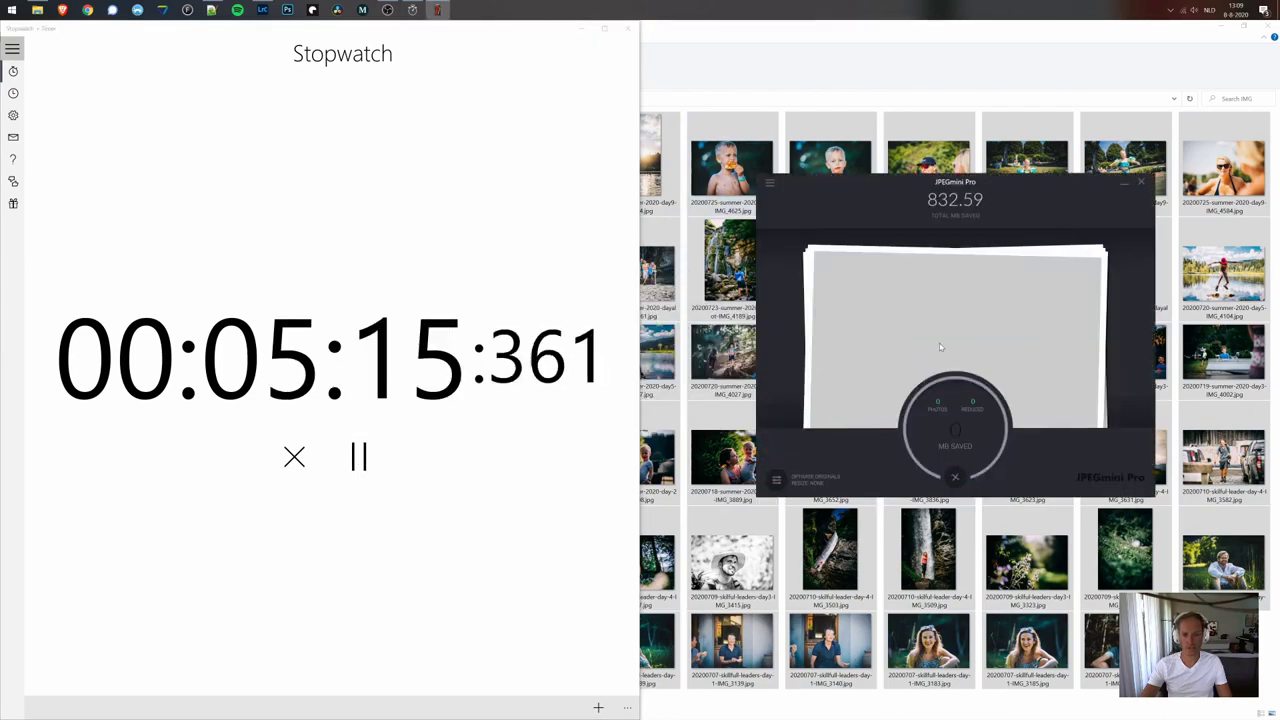
{"action": "left_click", "coordinate": [359, 458]}
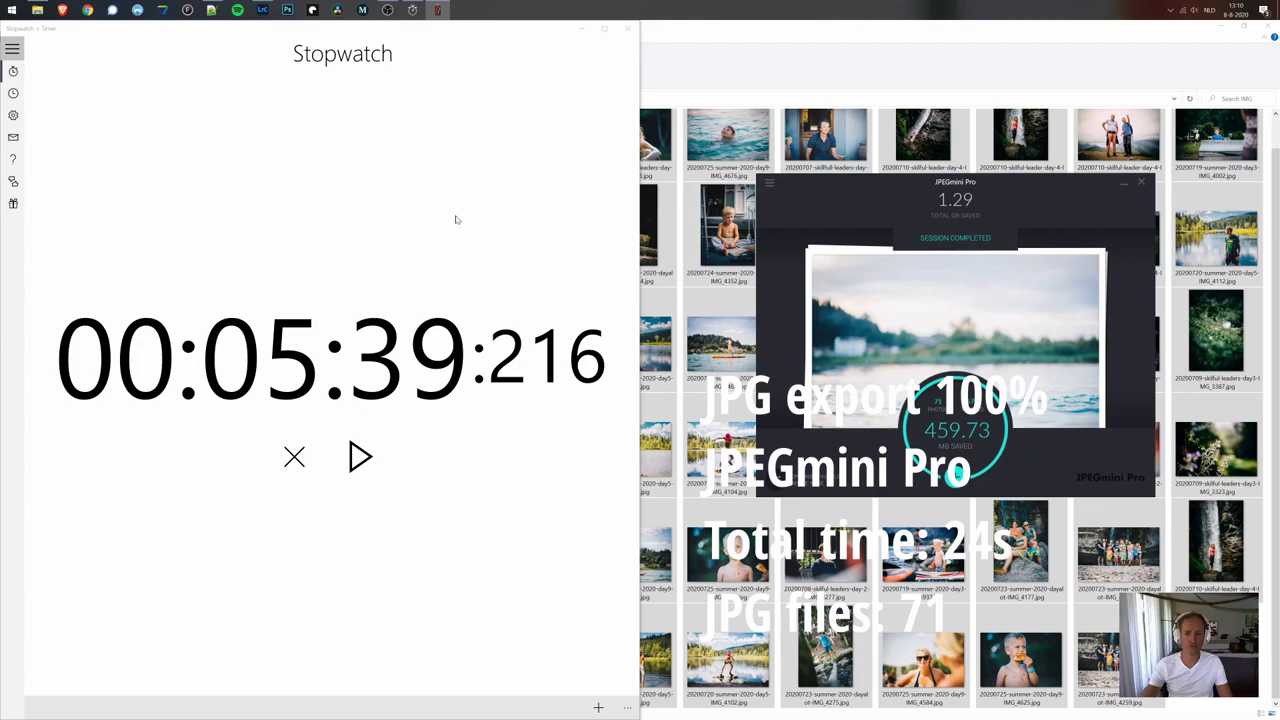
{"action": "key", "text": "alt+Tab"}
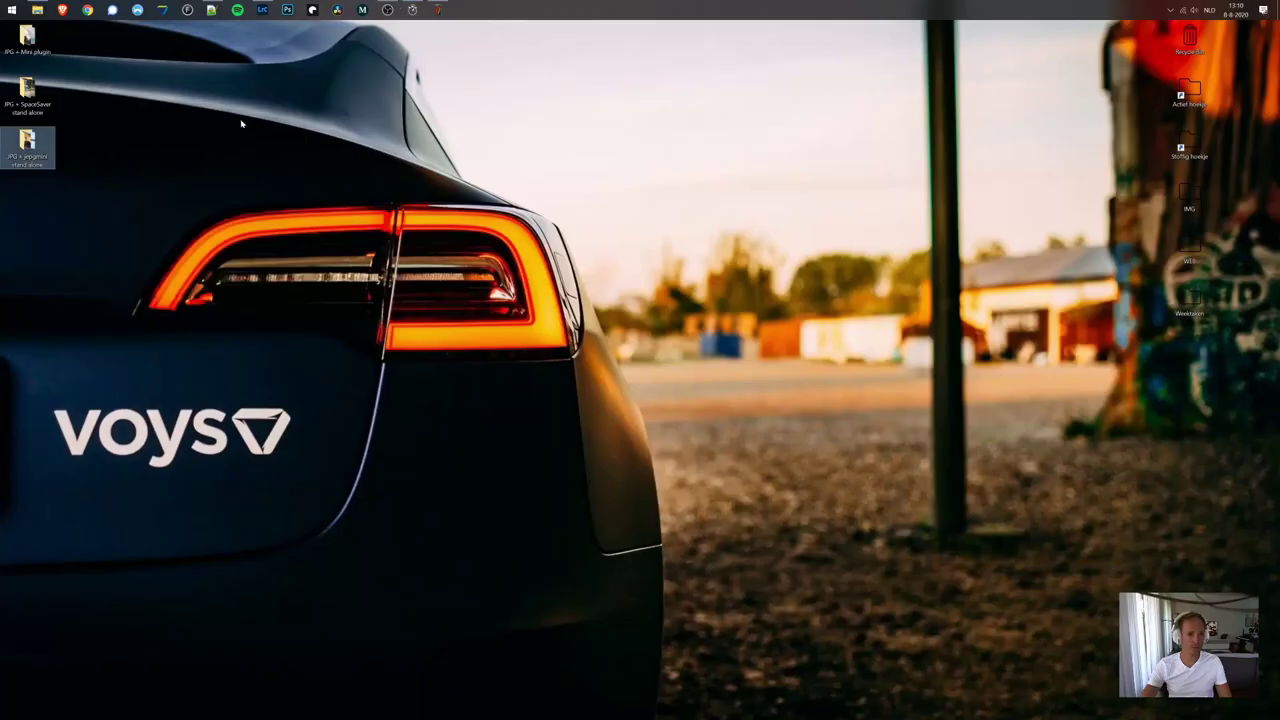
Compare folder sizes (328 MB vs SpaceSaver's 166 MB), then open the JPG + jpegmini stand alone folder.
{"action": "right_click", "coordinate": [30, 48]}
{"action": "left_click", "coordinate": [45, 252]}
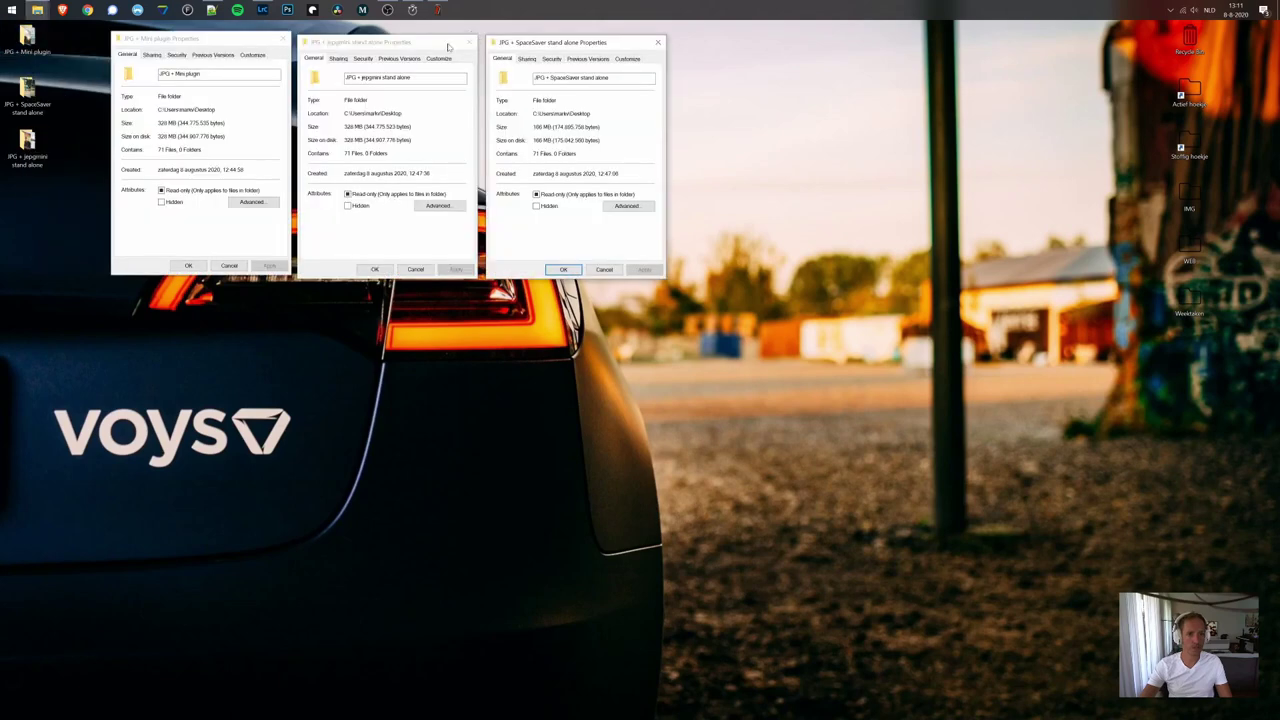
{"action": "left_click", "coordinate": [576, 45]}
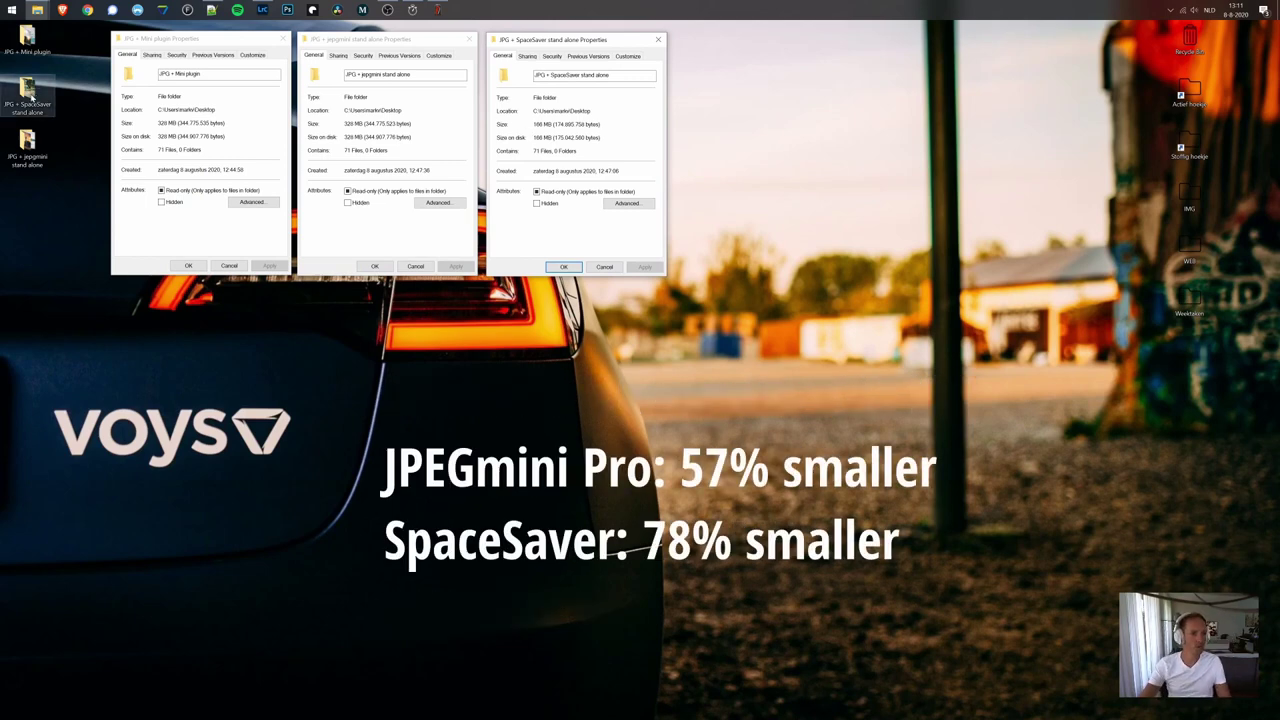
{"action": "double_click", "coordinate": [33, 152]}
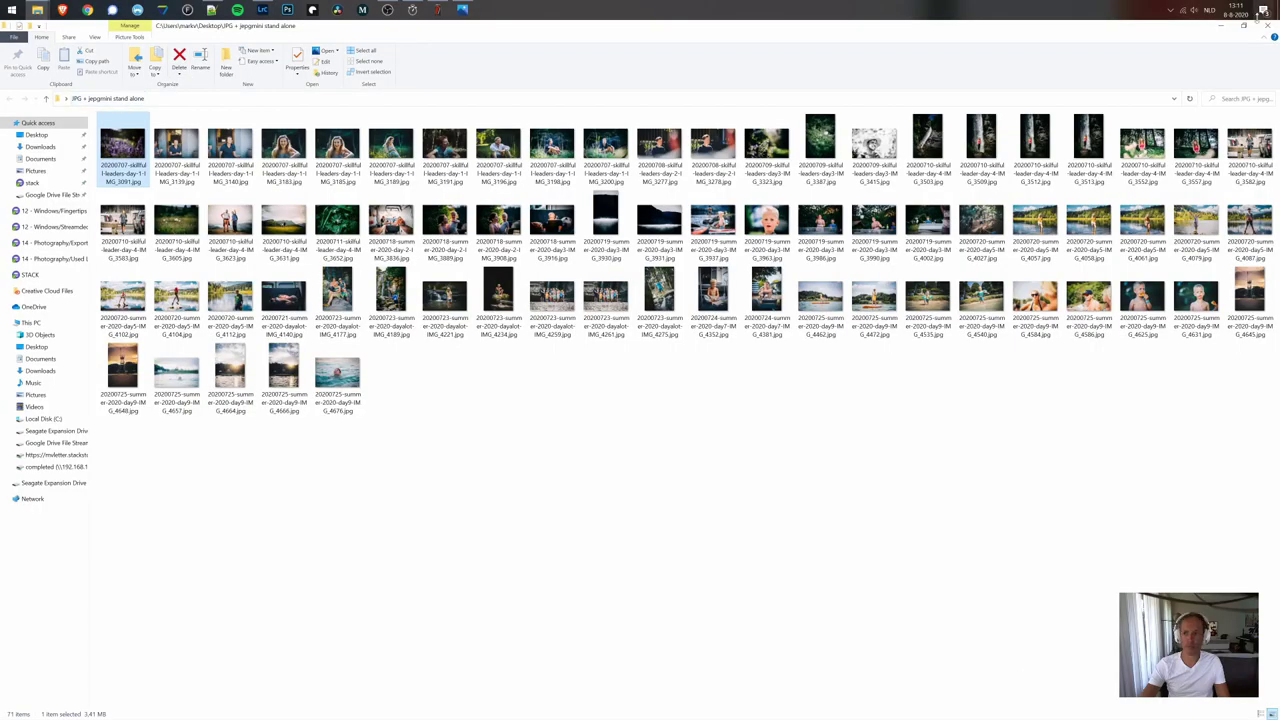
View the lavender photo 20200707-skillful-leaders-day-1-IMG_3091.jpg full screen in Photos.
{"action": "key", "text": "Return"}
{"action": "key", "text": "alt+Tab"}
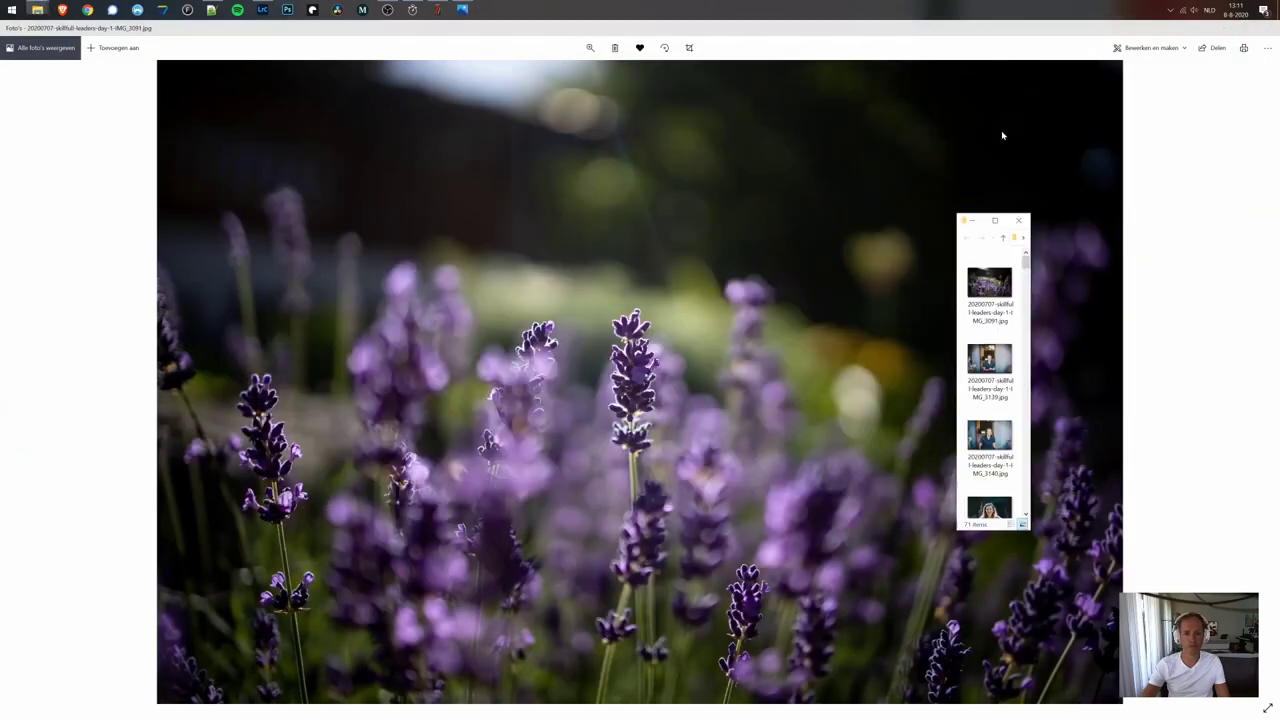
{"action": "left_click", "coordinate": [928, 226]}
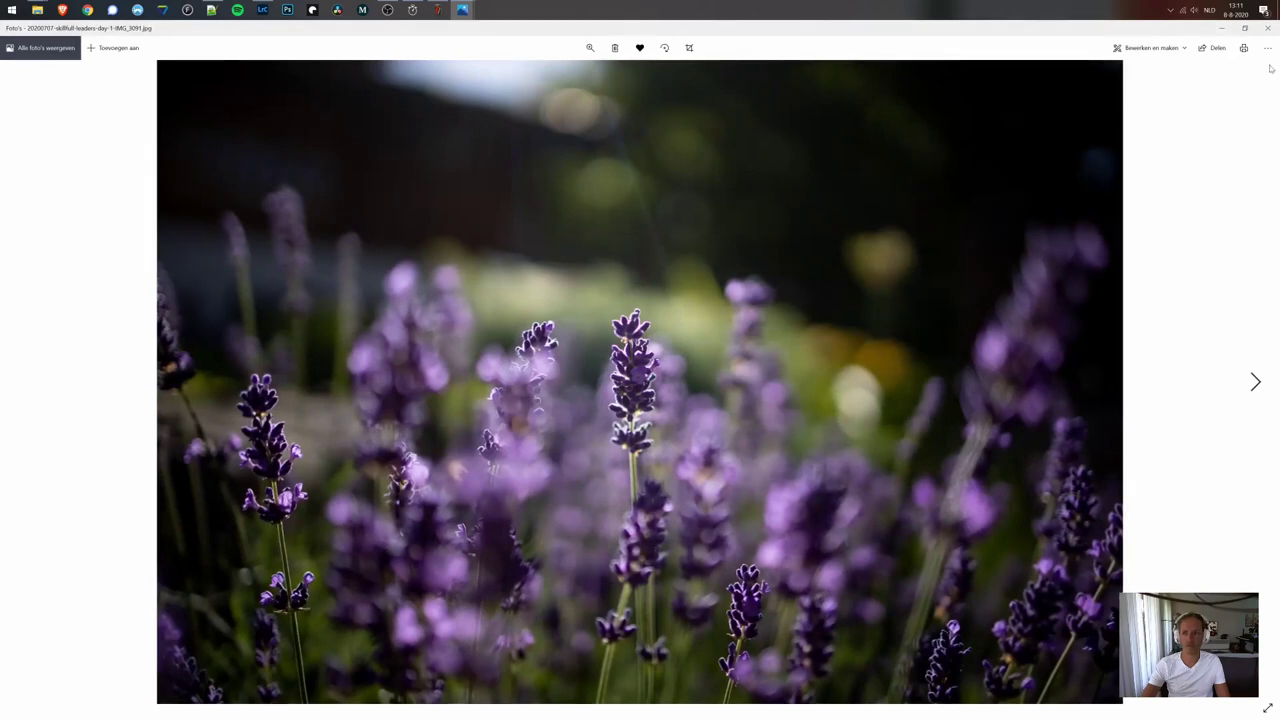
{"action": "left_click", "coordinate": [1268, 708]}
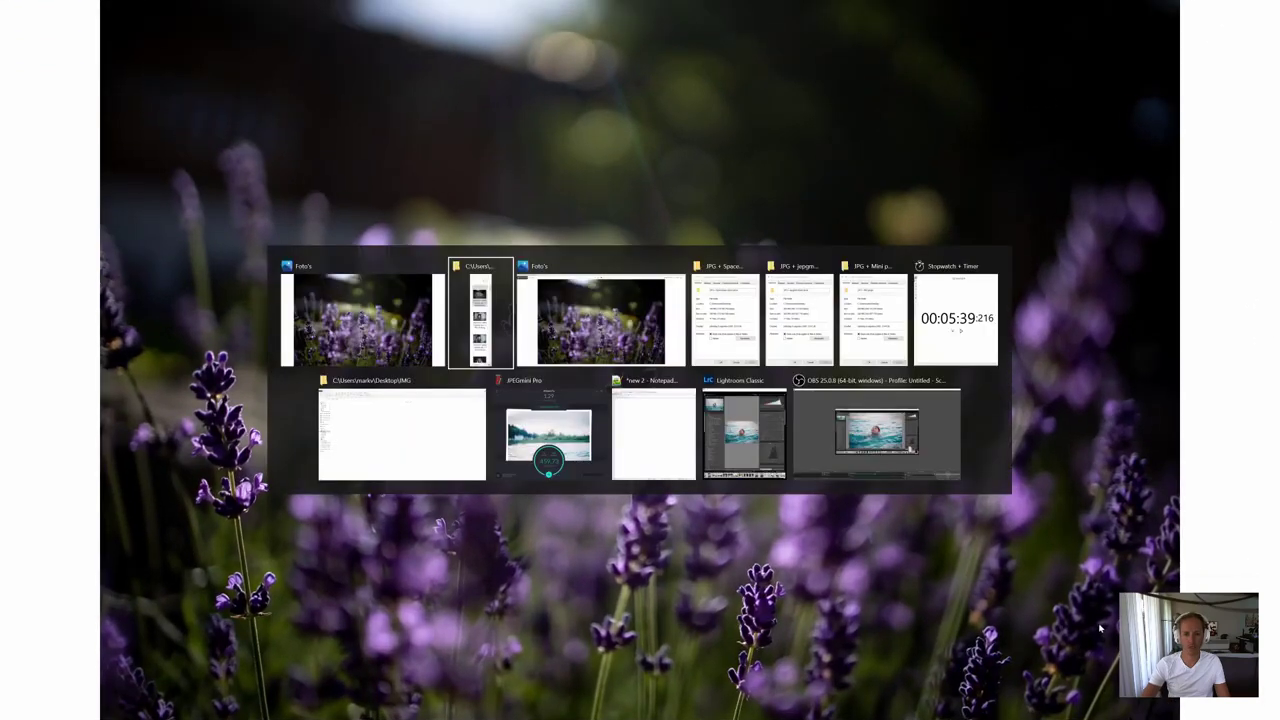